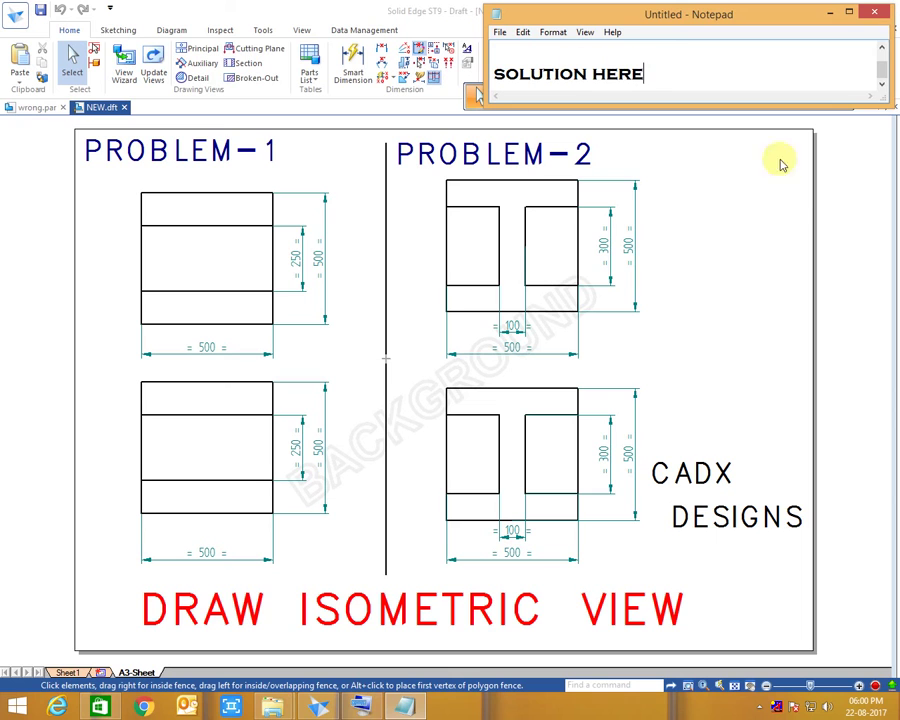
Bring the NEW.dft drawing with Problem-1 and Problem-2 views in front of Notepad.
click(780, 222)
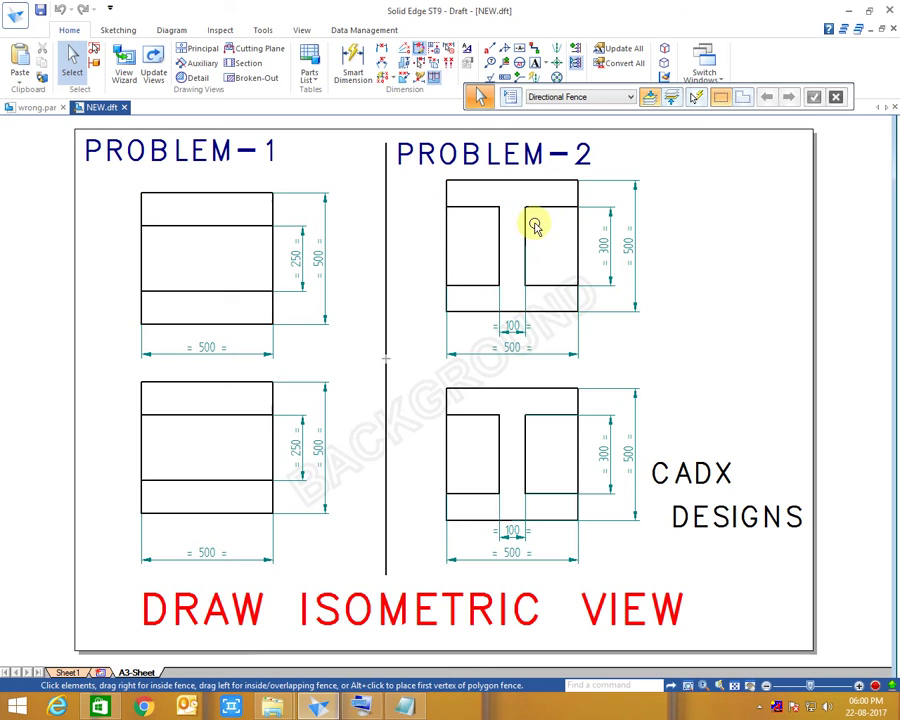
scroll(534, 224, up, 3)
scroll(534, 224, down, 3)
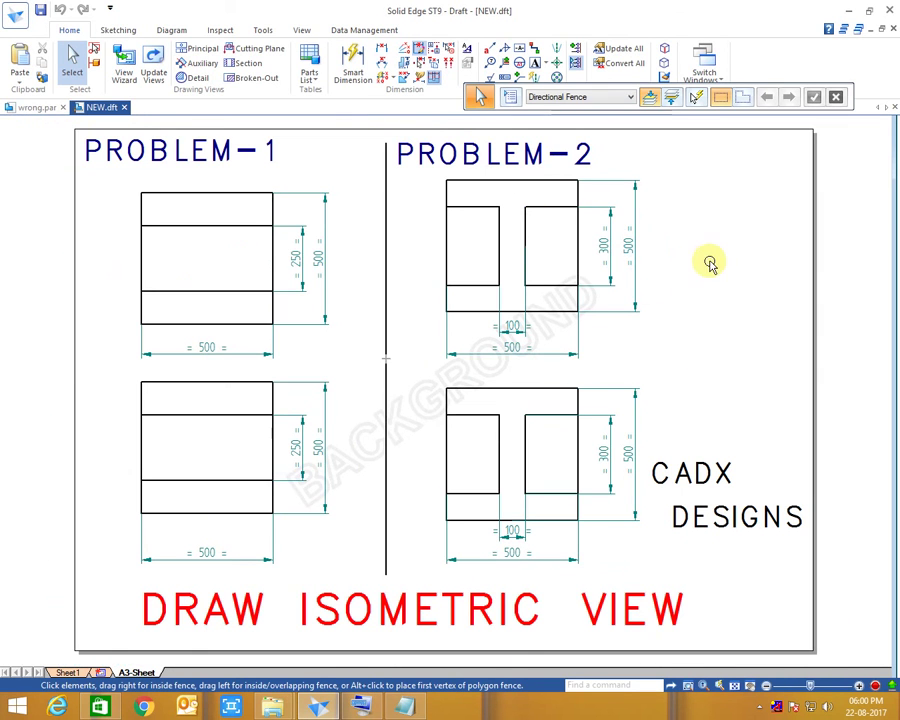
Switch to wrong.par, view it from the right, and show the left body's attached PMI.
key(ctrl+Tab)
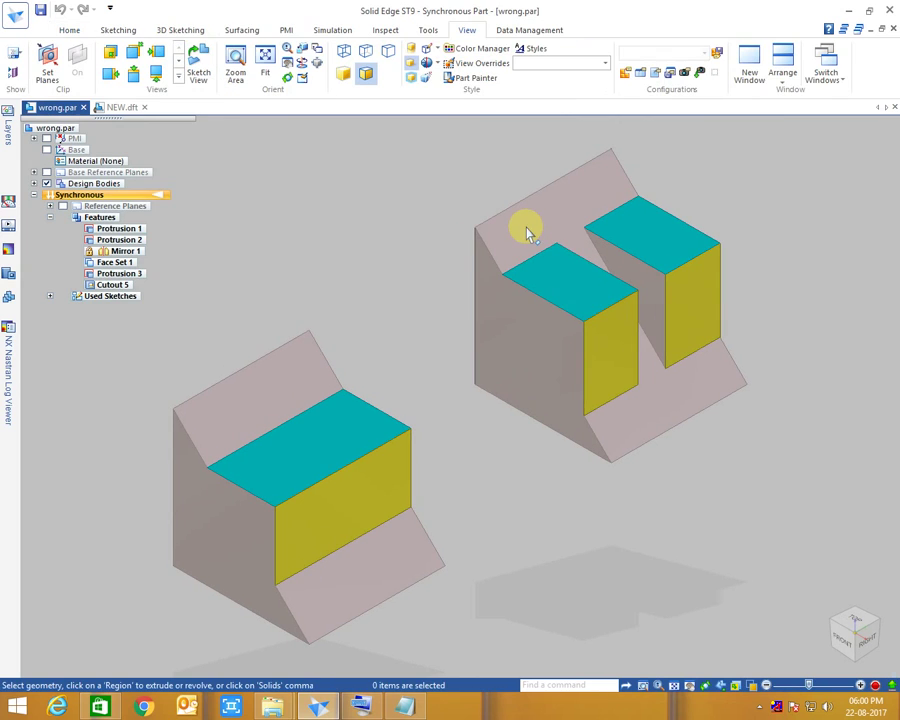
middle_drag(405, 358, 217, 367)
key(ctrl+r)
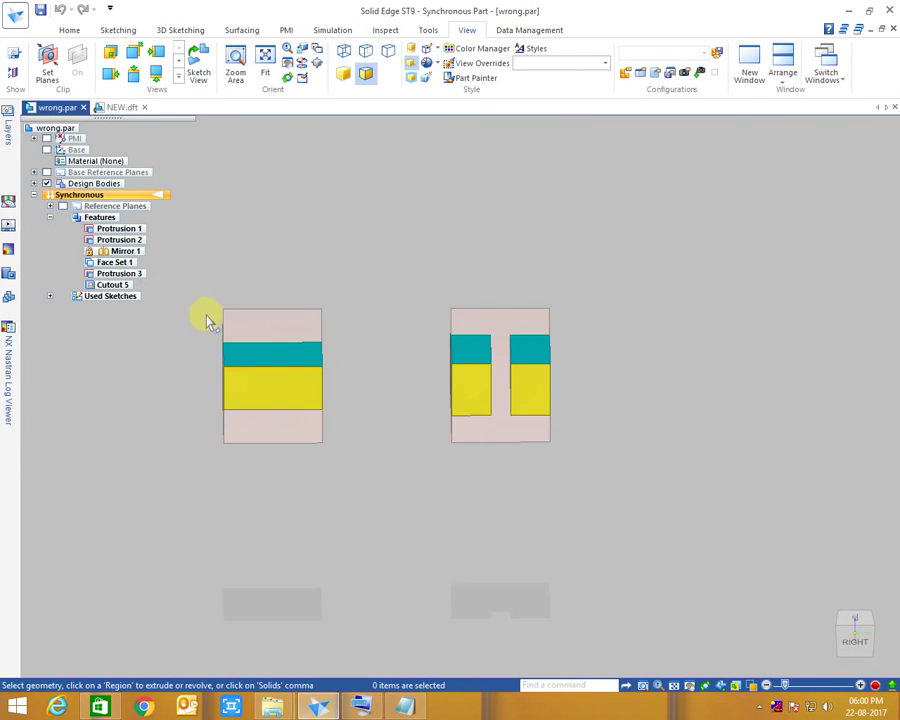
click(283, 408)
right_click(268, 334)
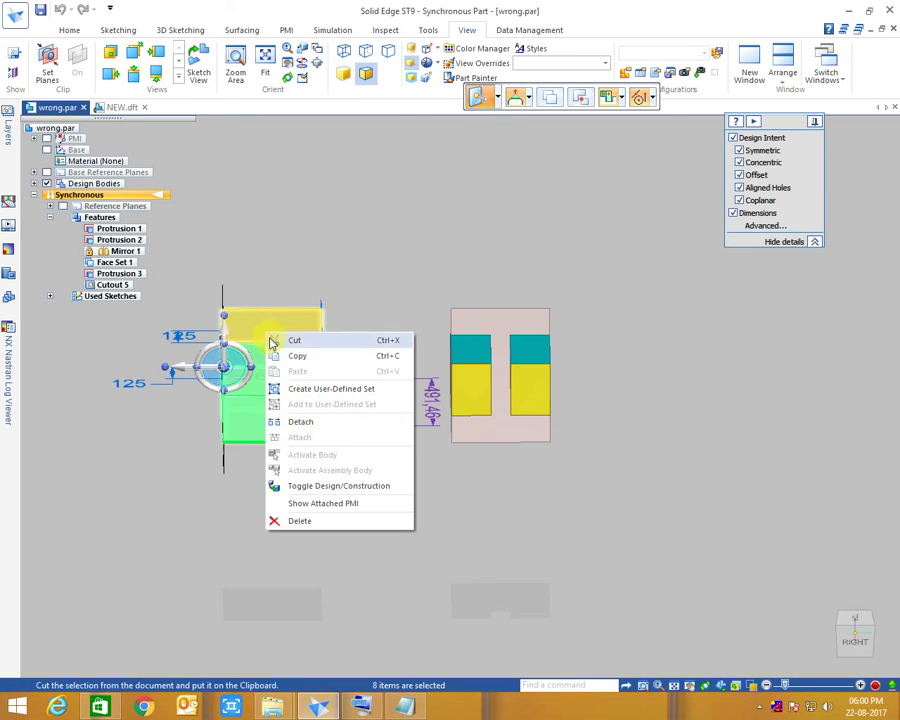
click(322, 504)
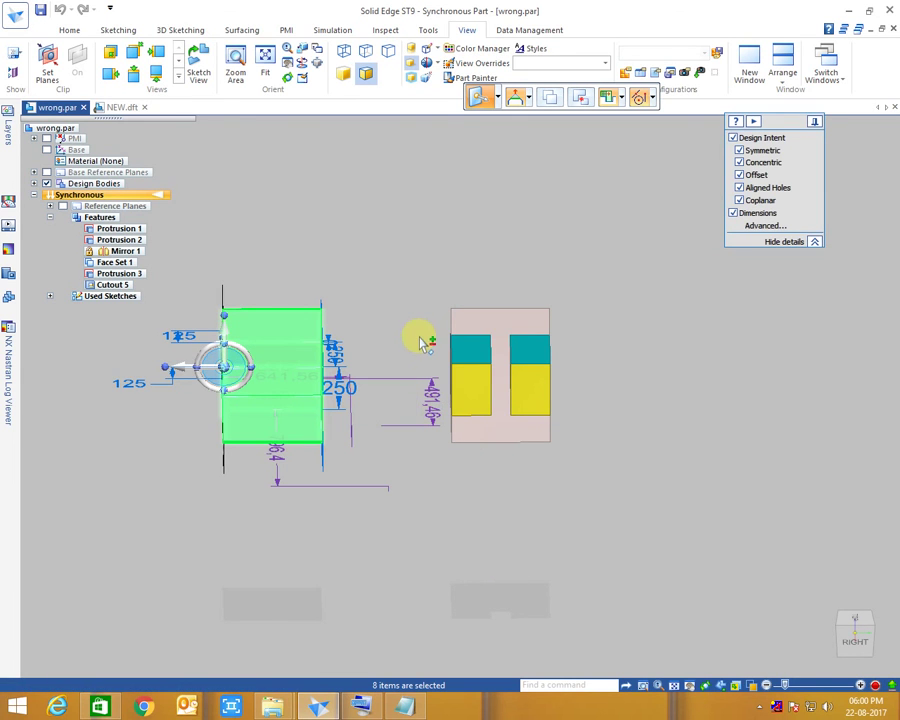
Turn on PMI in PathFinder so the second body's dimensions also show, viewed from the right.
key(ctrl+i)
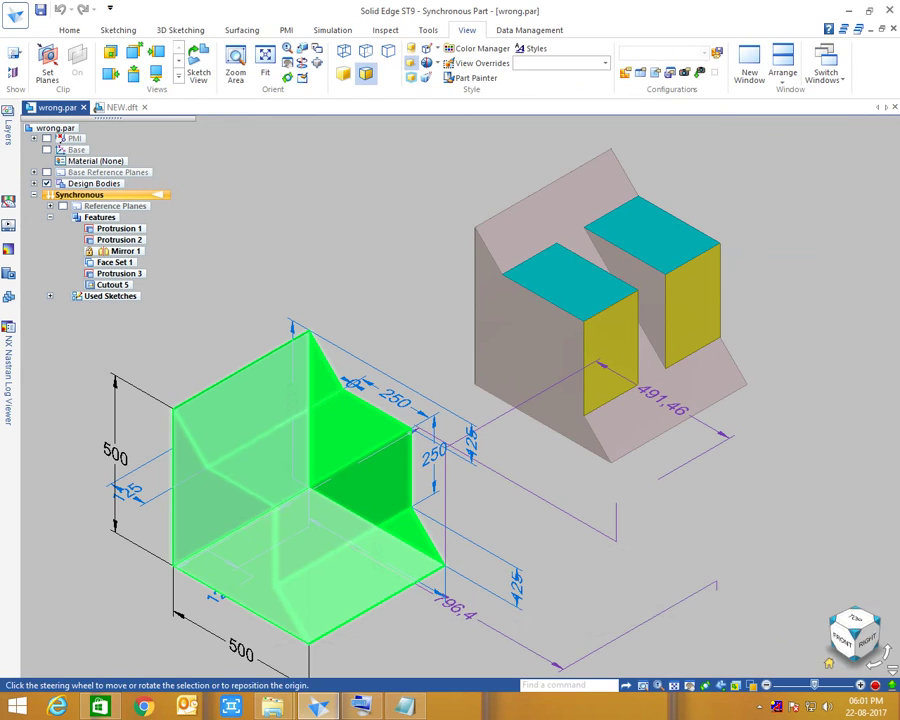
click(70, 31)
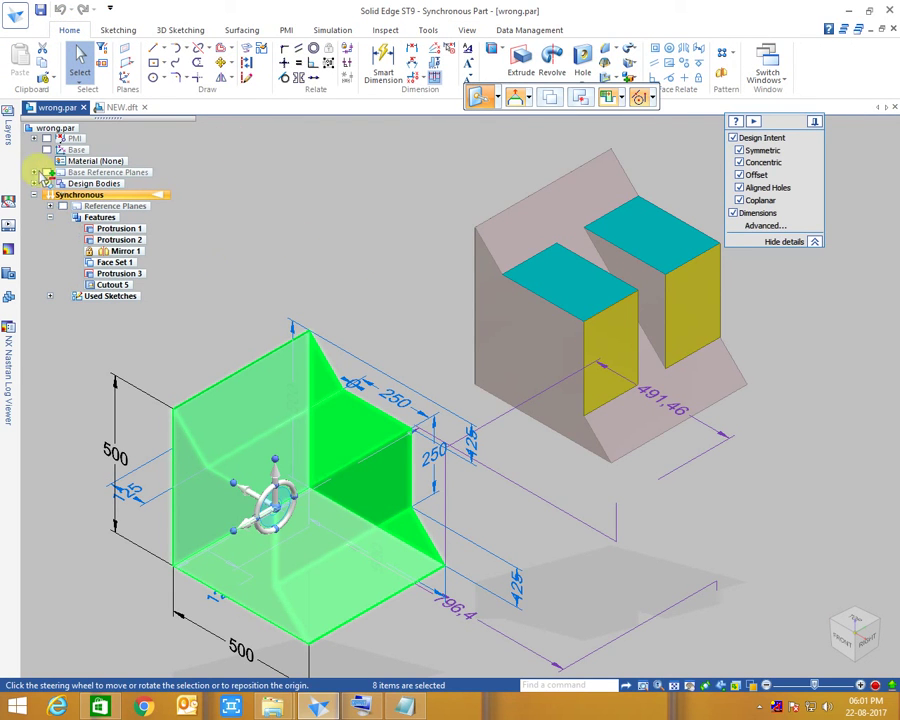
click(47, 139)
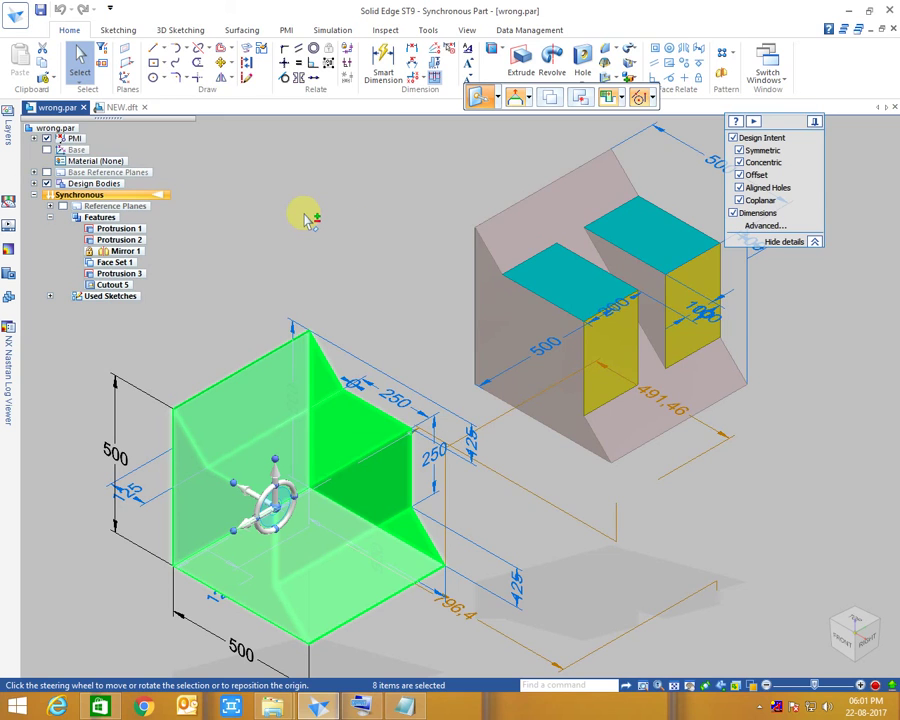
click(872, 648)
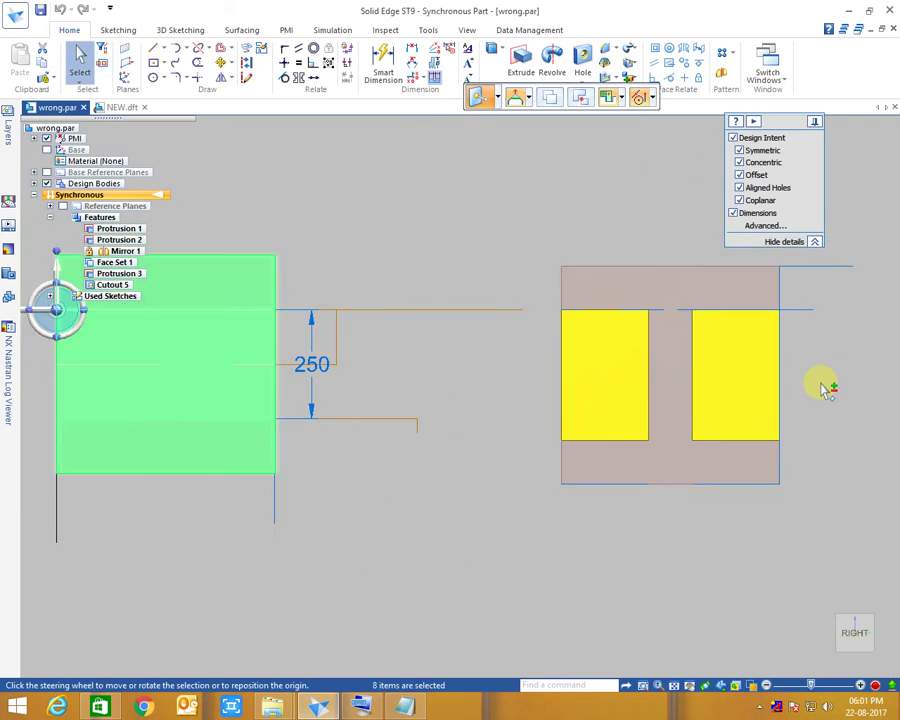
Start a sketch line and cancel it, returning to the Select tool.
click(121, 32)
click(100, 53)
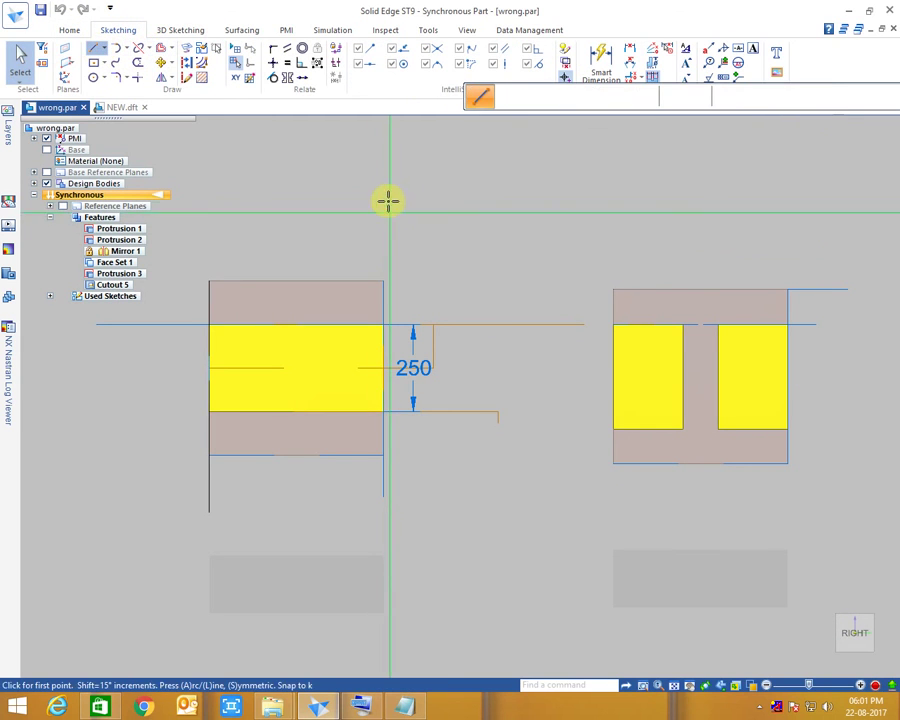
click(72, 30)
click(80, 58)
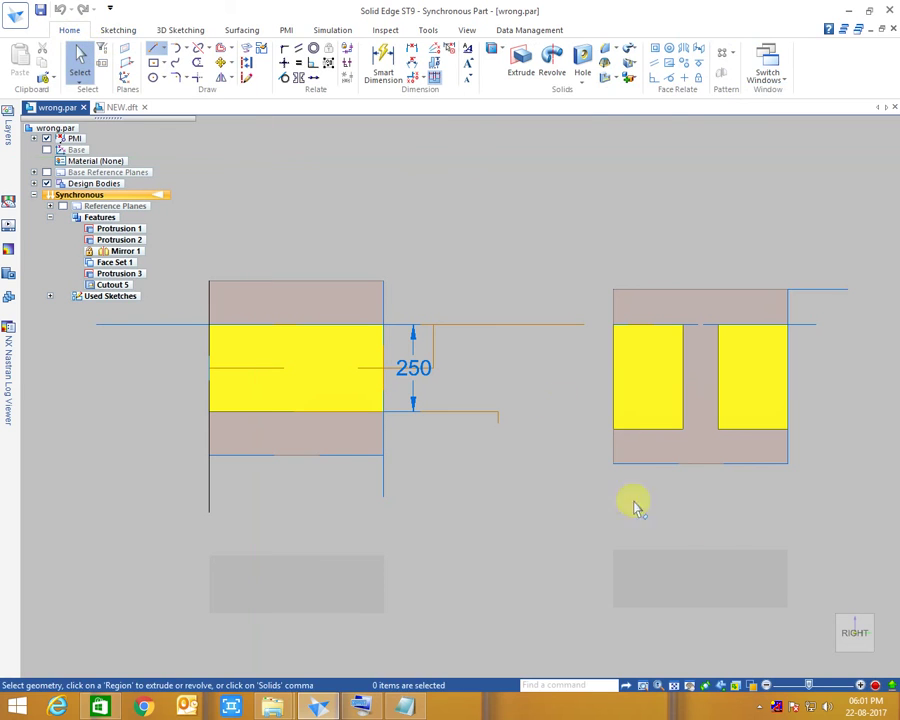
Uncheck PMI in isometric view, then orbit and snap the model to the right view.
click(828, 650)
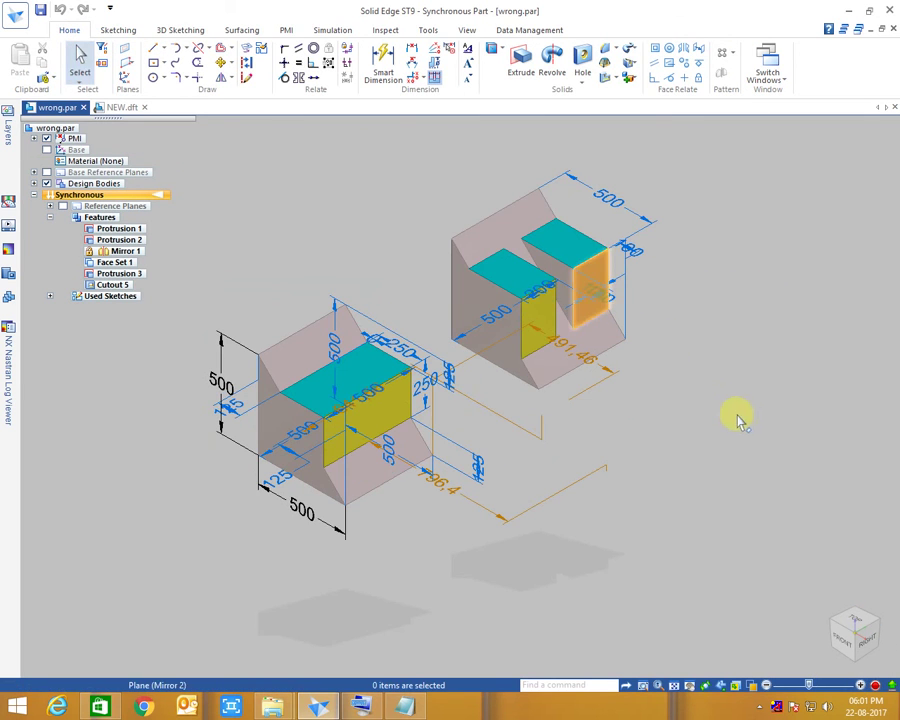
click(46, 138)
scroll(610, 220, up, 2)
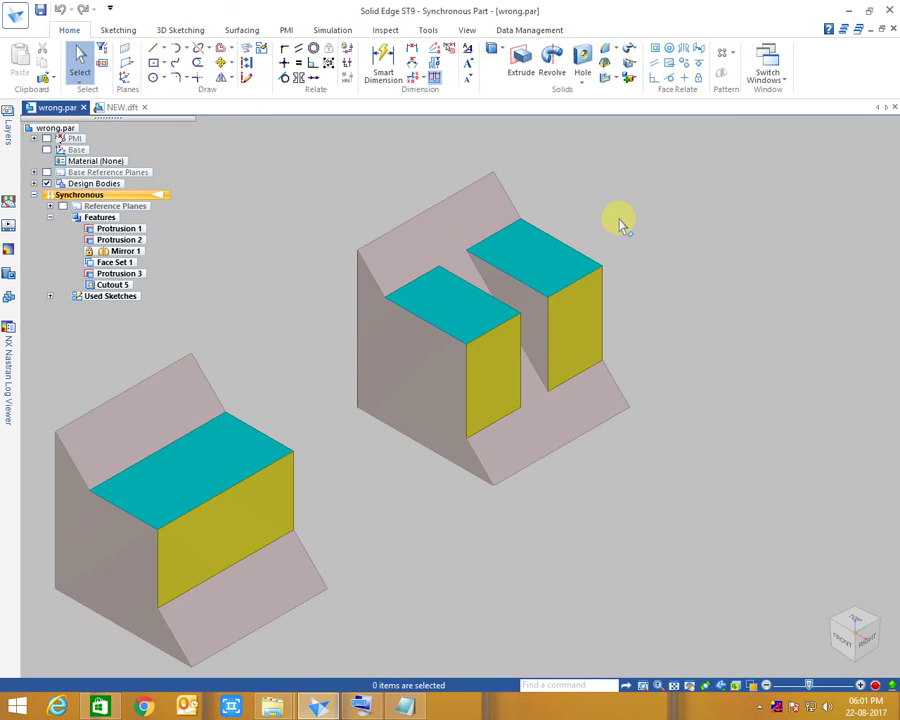
middle_drag(670, 314, 690, 385)
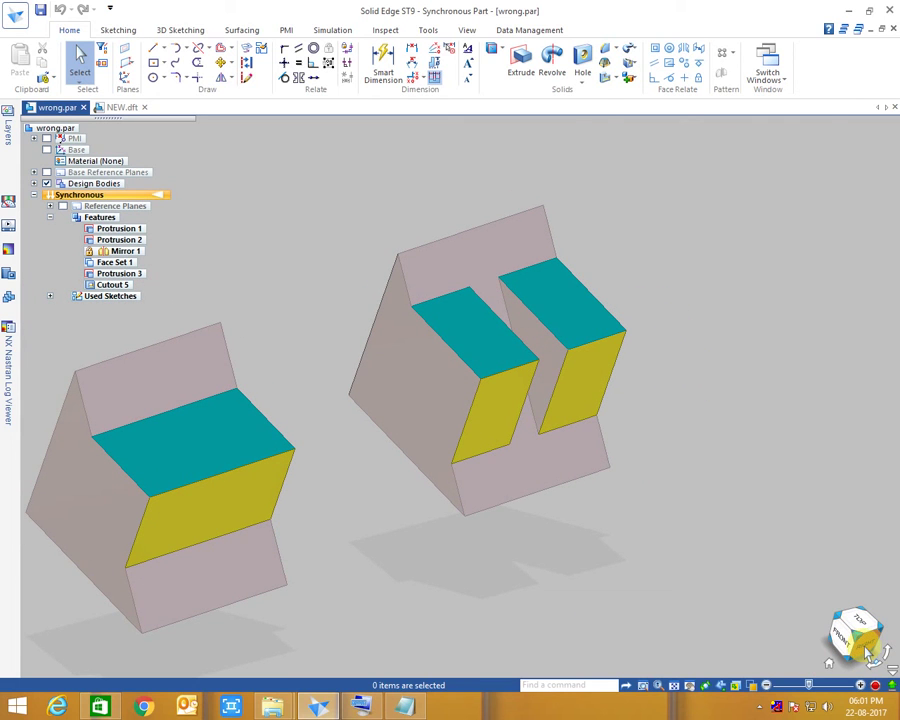
click(866, 647)
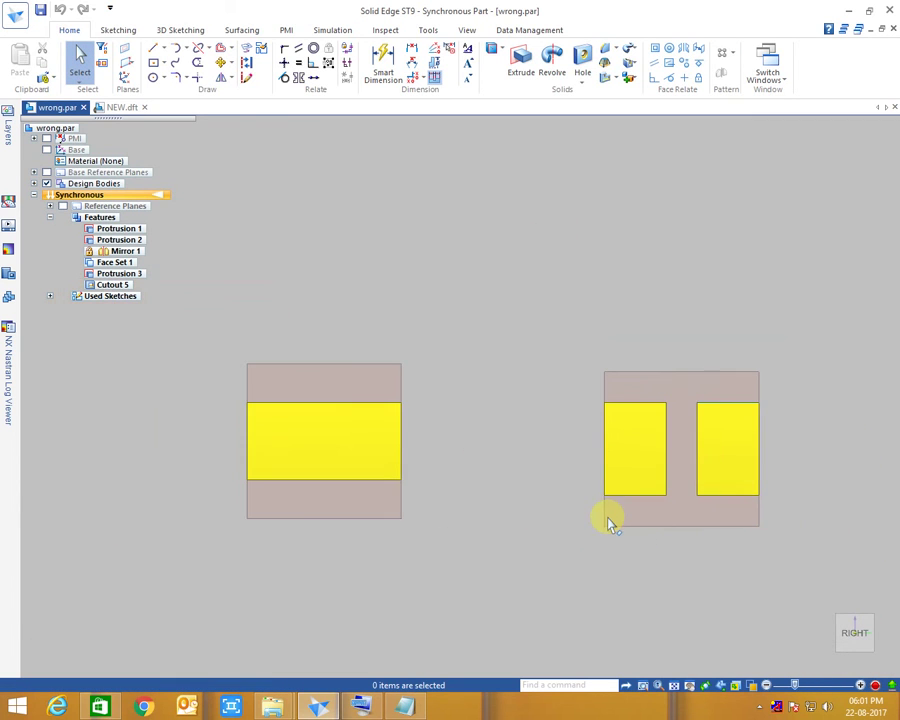
click(120, 108)
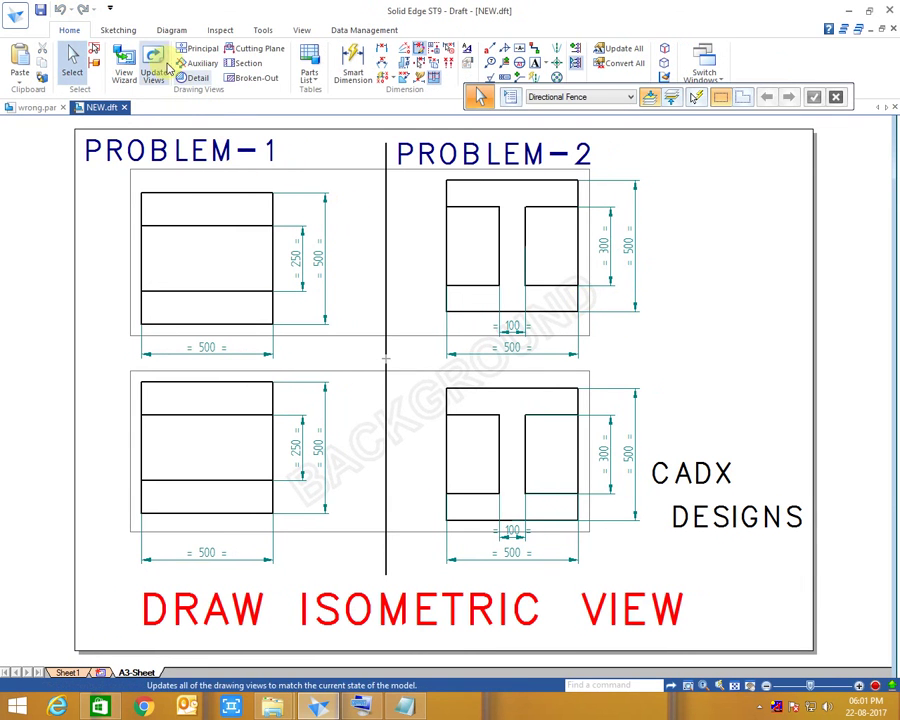
Update the NEW.dft drawing views to match the model.
click(153, 60)
scroll(579, 197, up, 2)
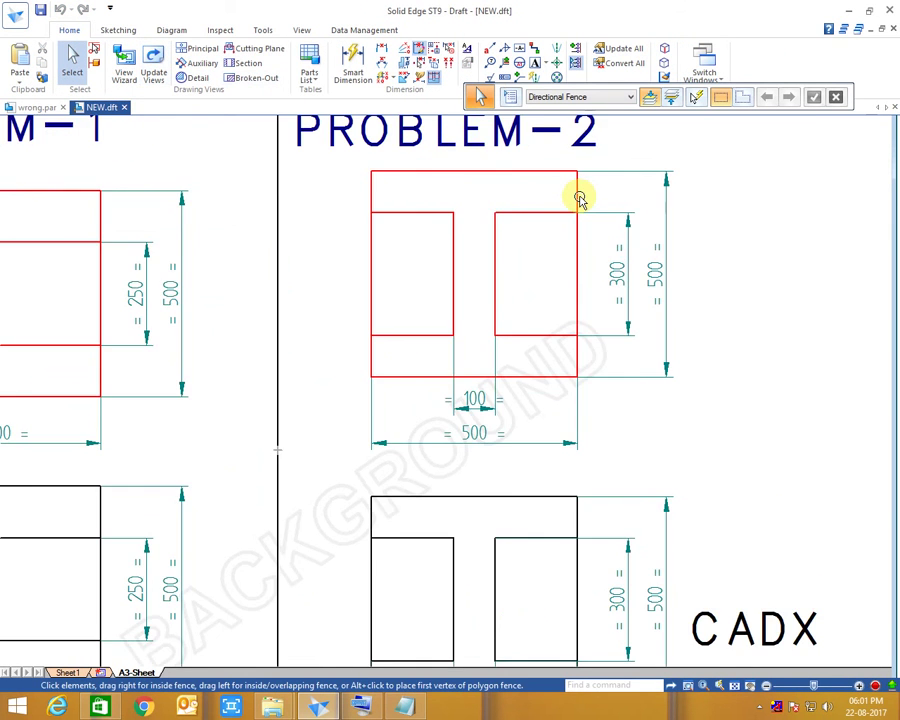
scroll(579, 197, down, 1)
Inspect the wrong.par model from top, oblique, back and isometric views.
click(55, 108)
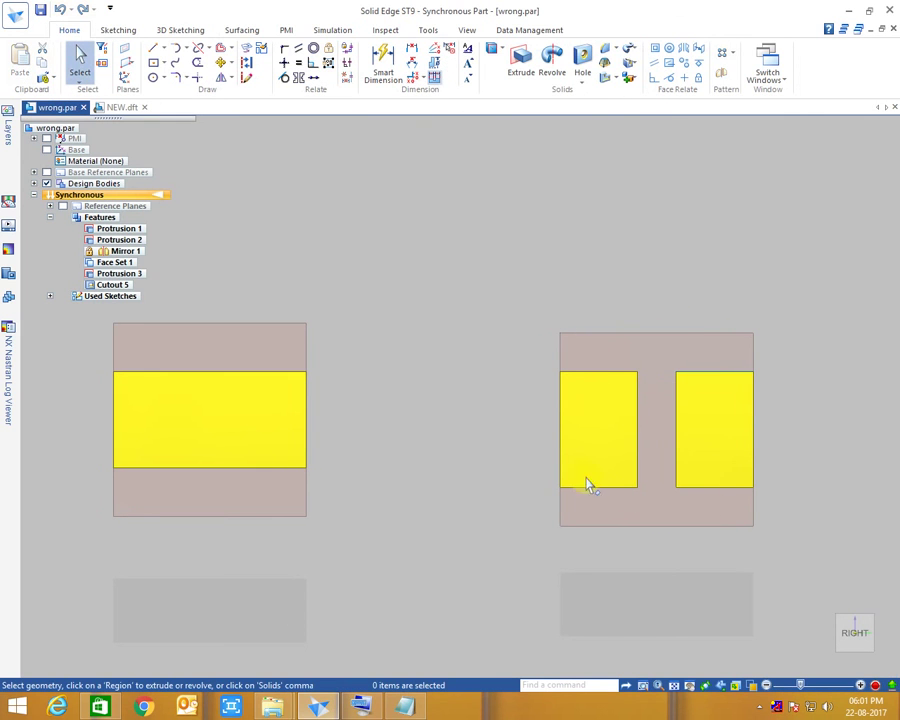
middle_drag(802, 368, 802, 518)
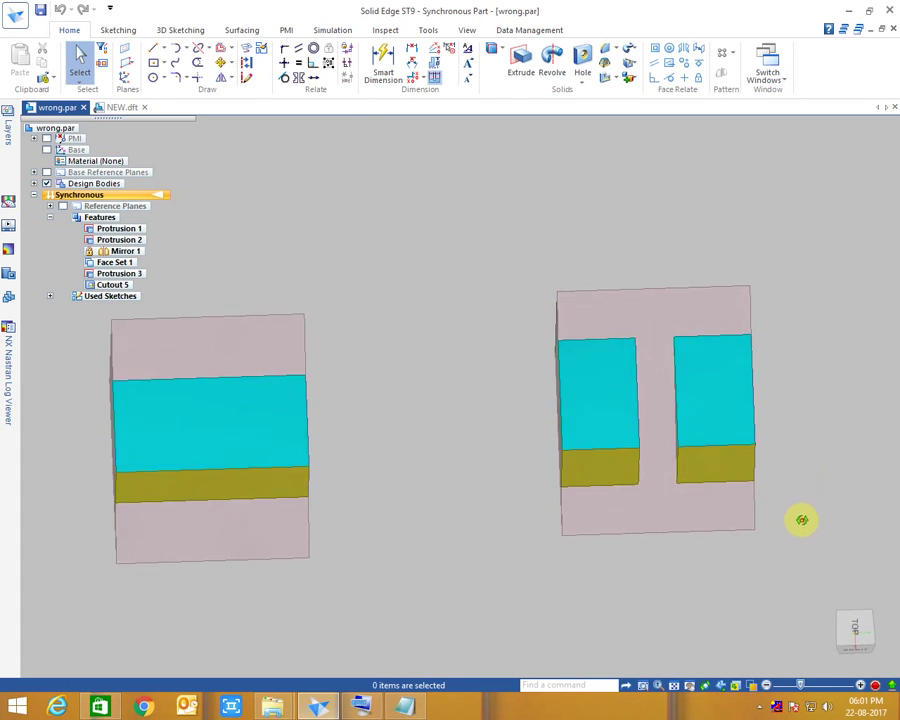
click(862, 636)
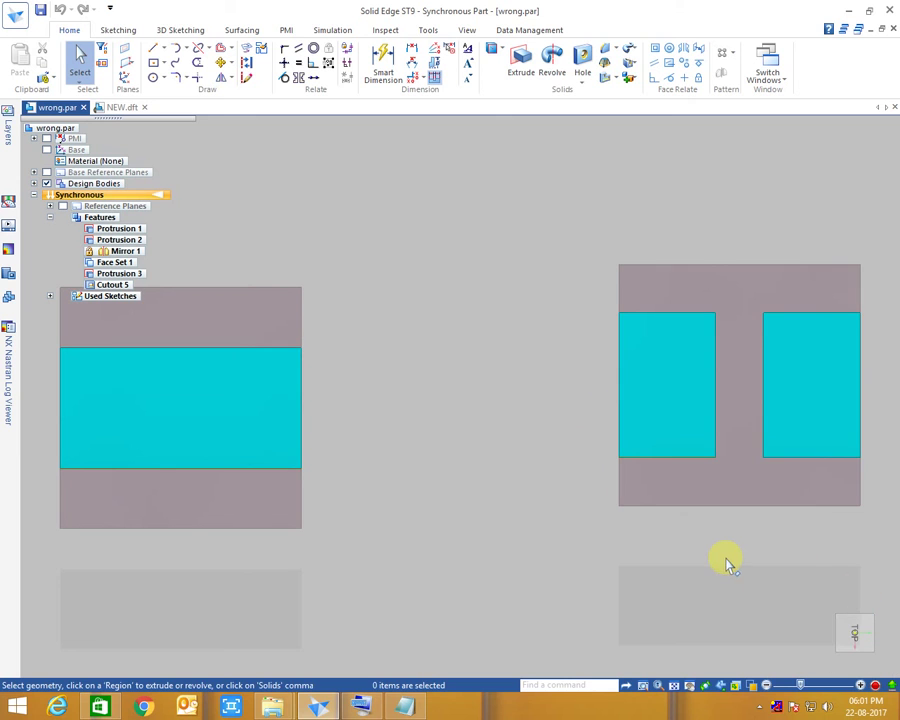
scroll(727, 562, down, 2)
middle_drag(727, 562, 810, 587)
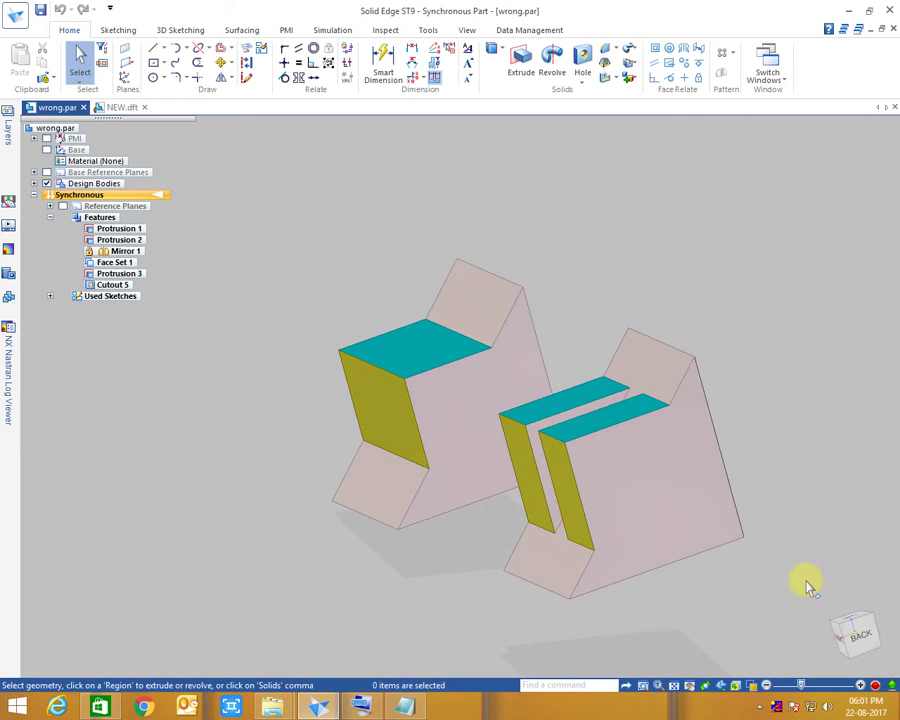
click(860, 638)
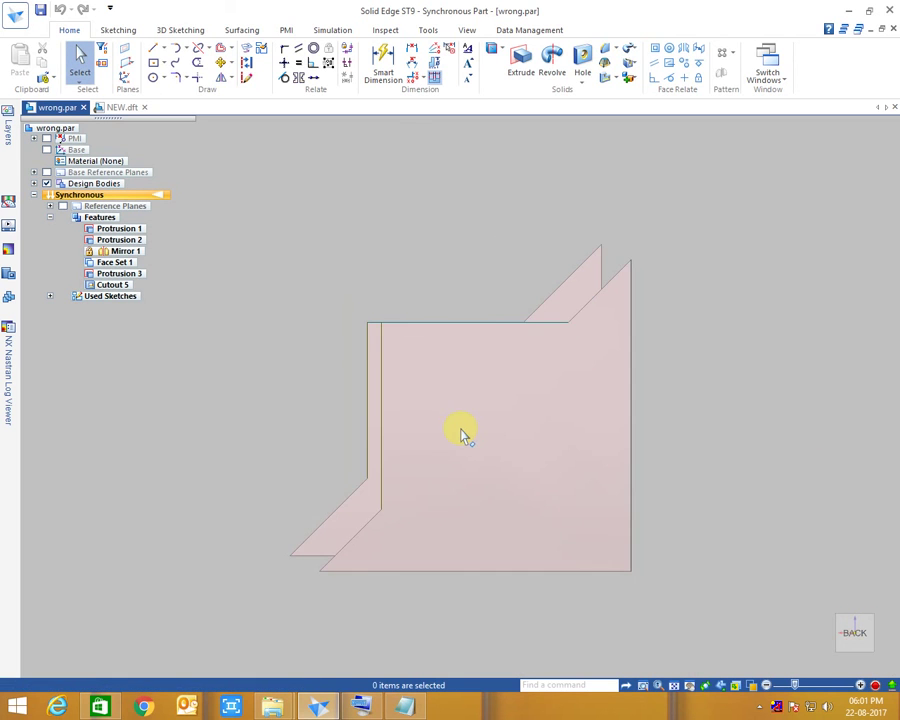
key(ctrl+i)
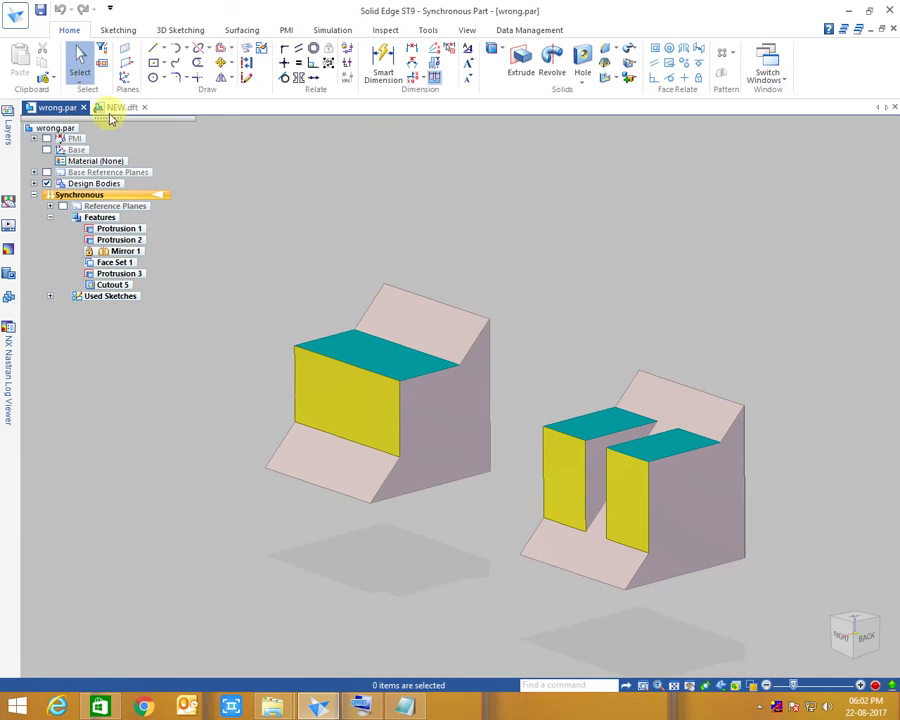
click(114, 108)
scroll(505, 345, down, 3)
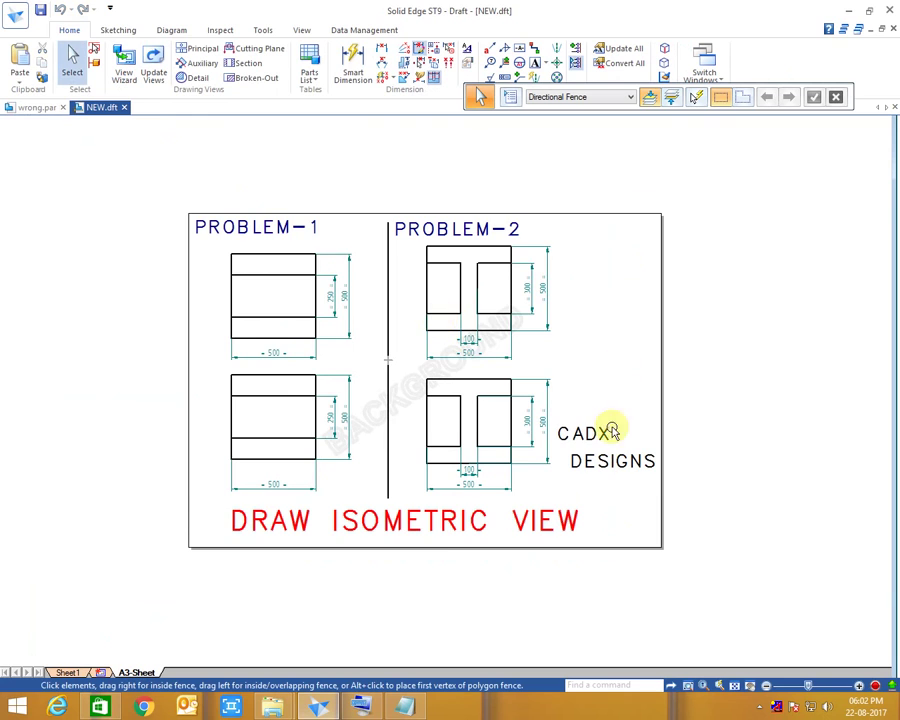
Delete the CADX DESIGNS text from the sheet.
scroll(612, 430, up, 1)
click(603, 470)
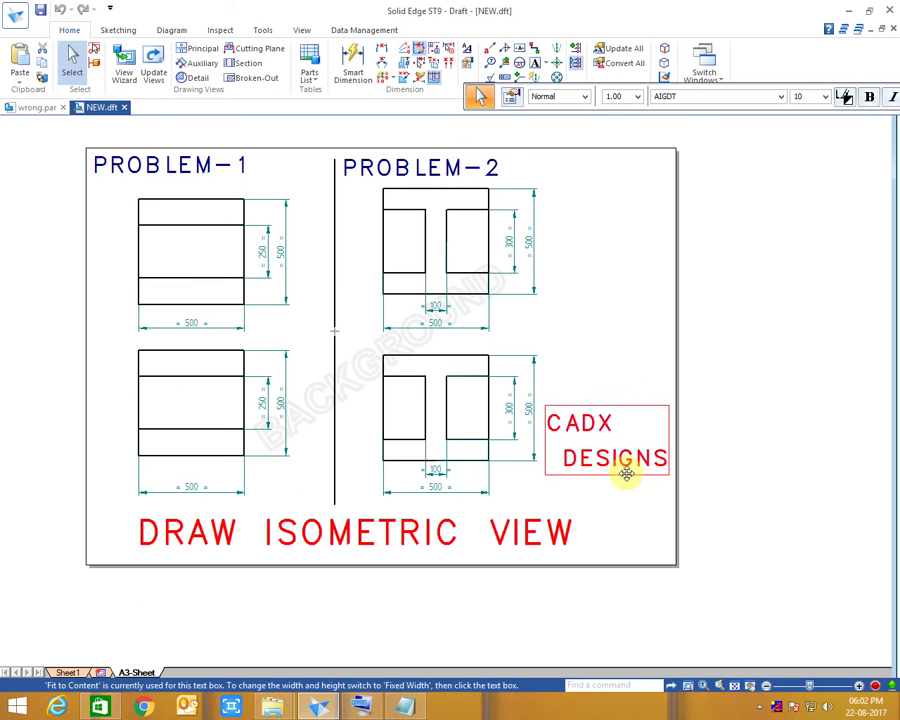
key(Delete)
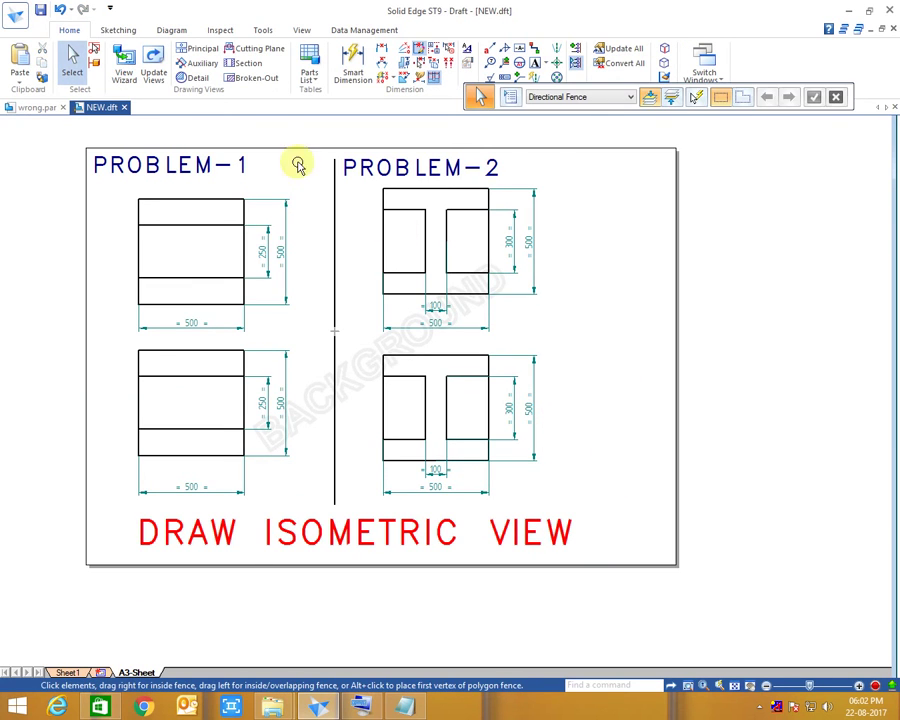
Project an isometric principal view from the lower Problem-2 view, showing hidden edges dashed.
click(200, 48)
click(470, 403)
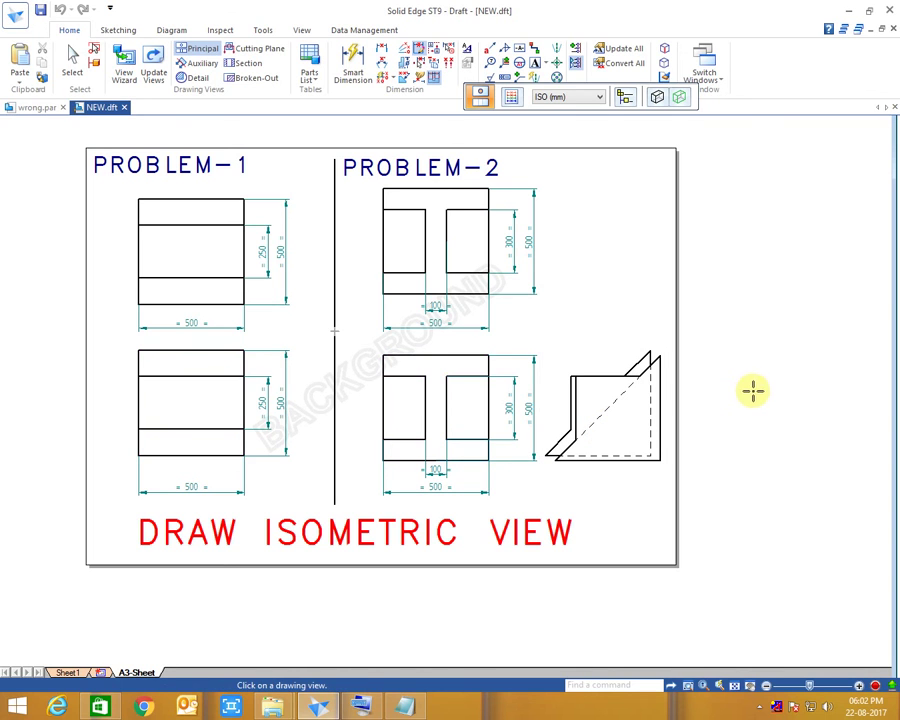
click(71, 60)
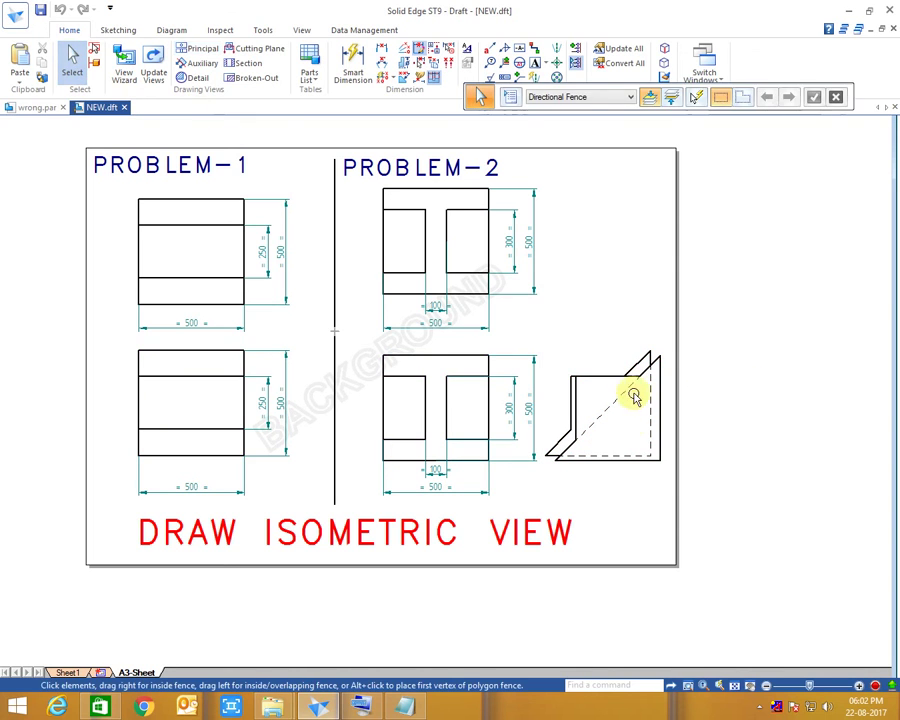
right_click(628, 378)
click(658, 368)
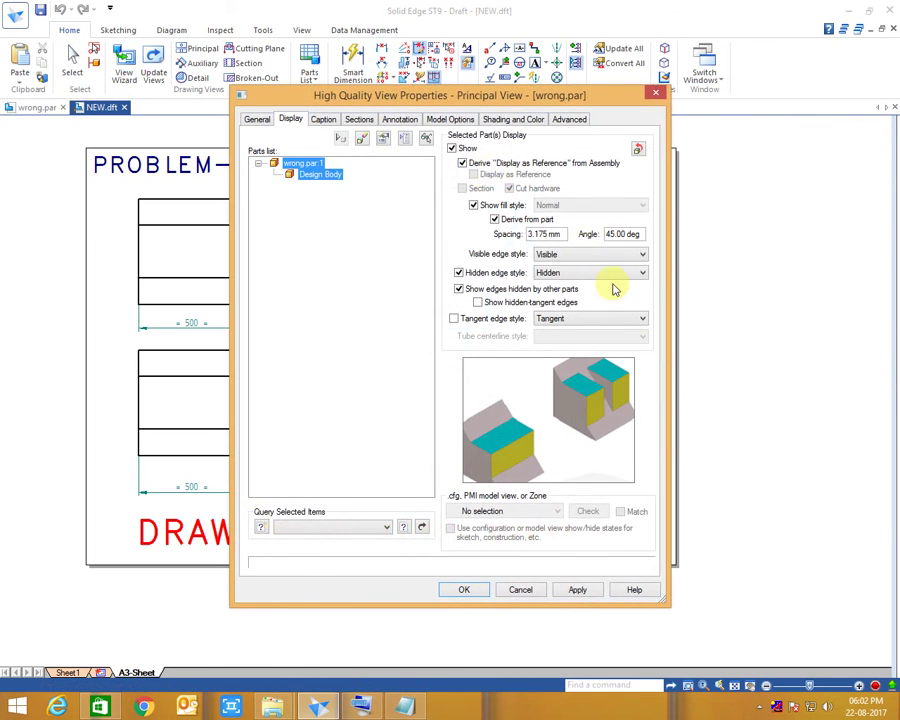
click(576, 590)
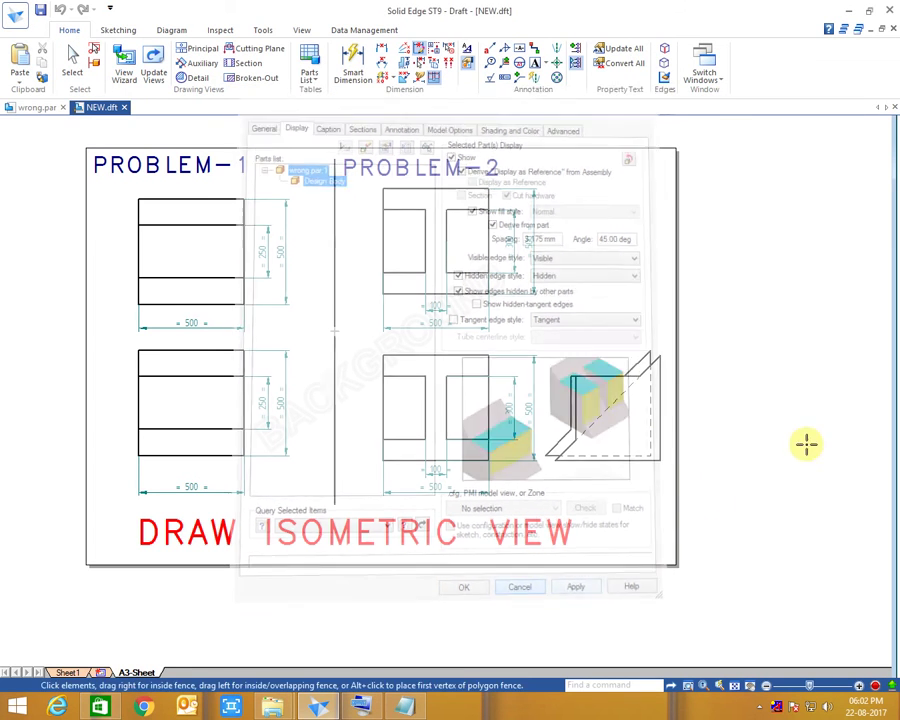
Fence-select all faces of the left-hand part in wrong.par and cut them.
click(36, 107)
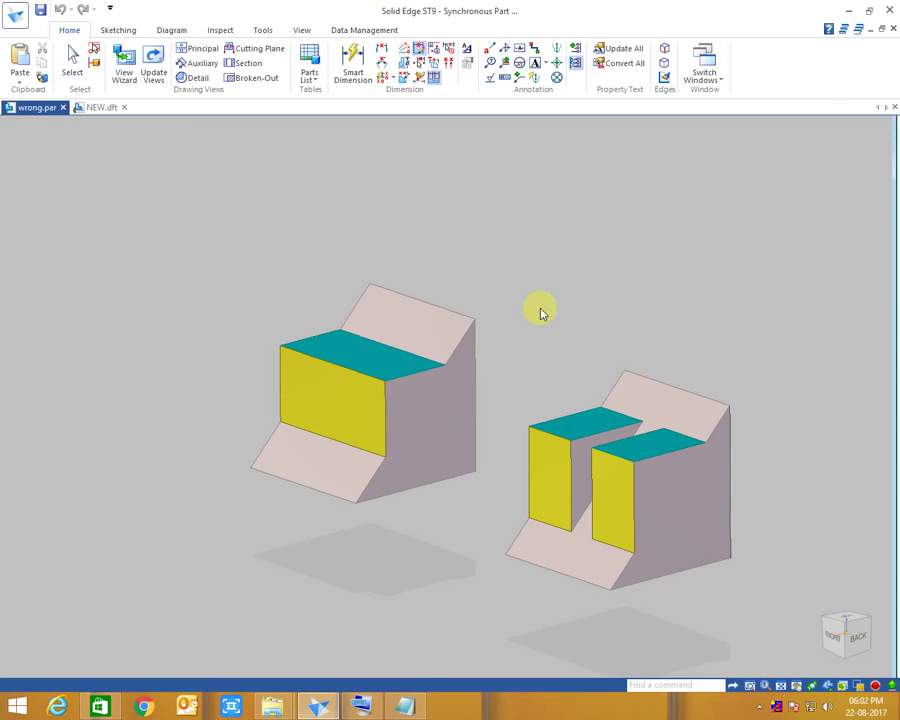
drag(212, 221, 518, 526)
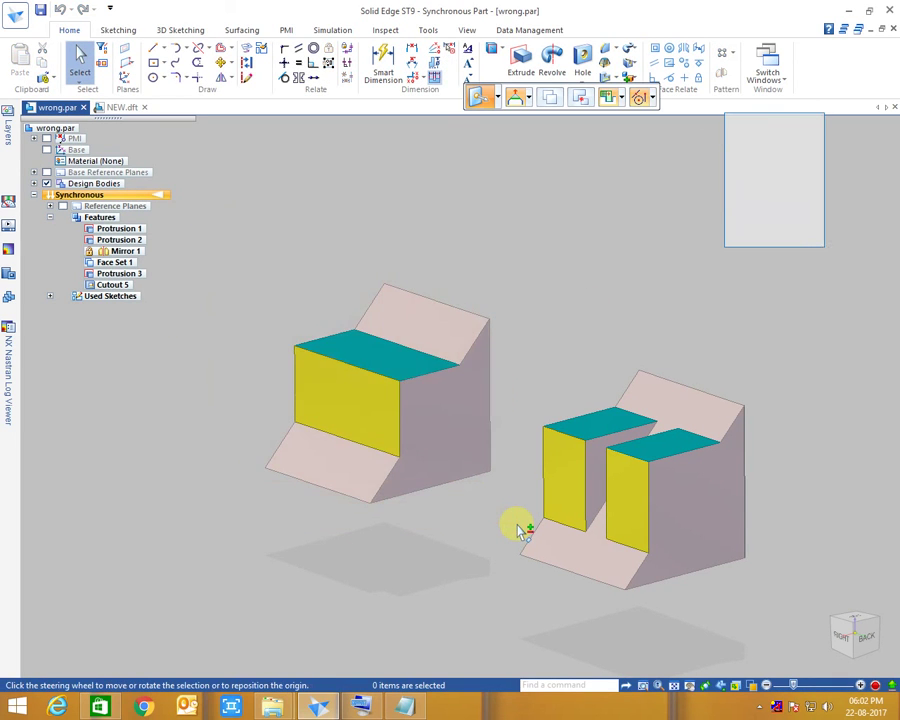
right_click(302, 370)
click(325, 381)
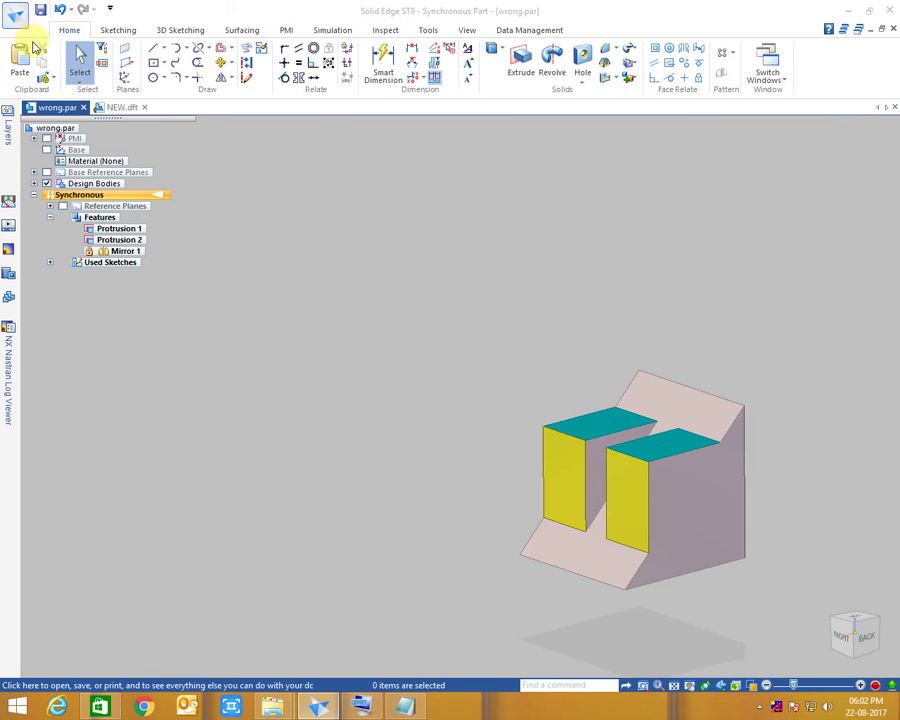
click(15, 14)
Create a new ISO Metric Part and paste the cut body at the base origin.
click(44, 84)
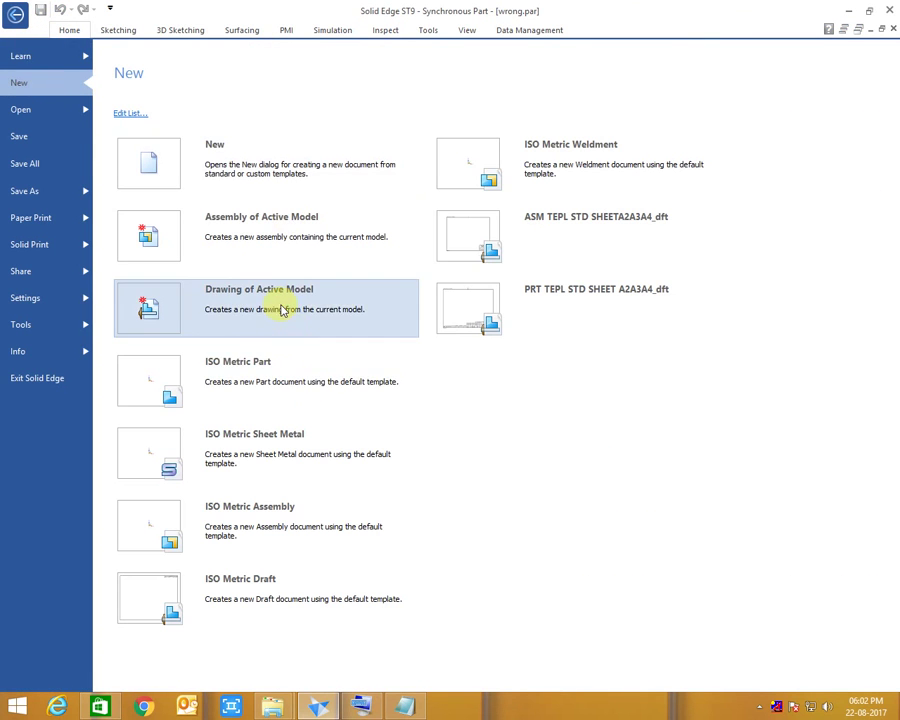
click(327, 368)
right_click(381, 327)
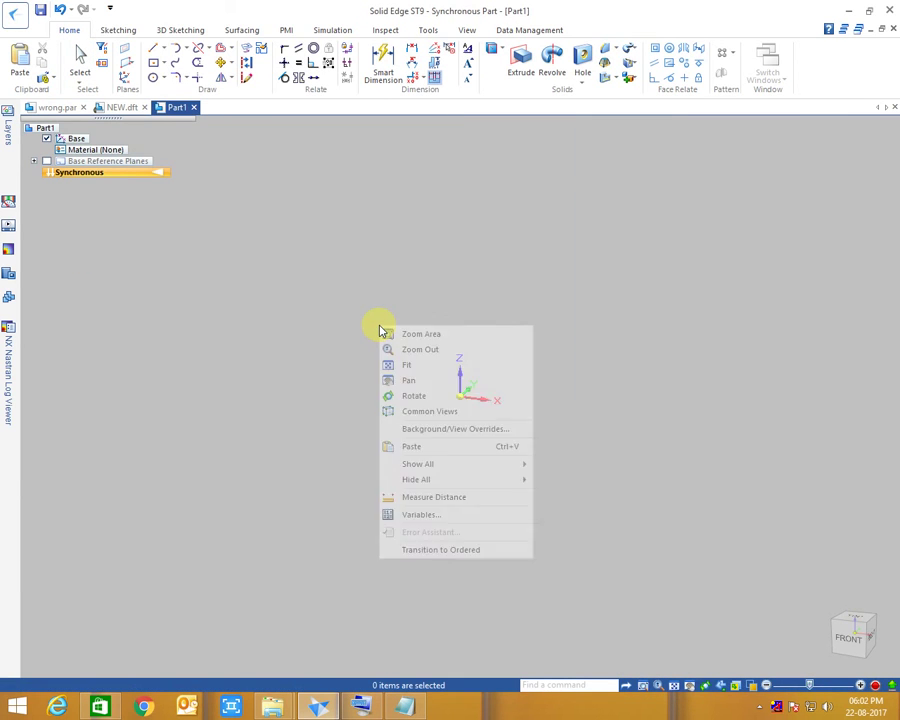
click(411, 446)
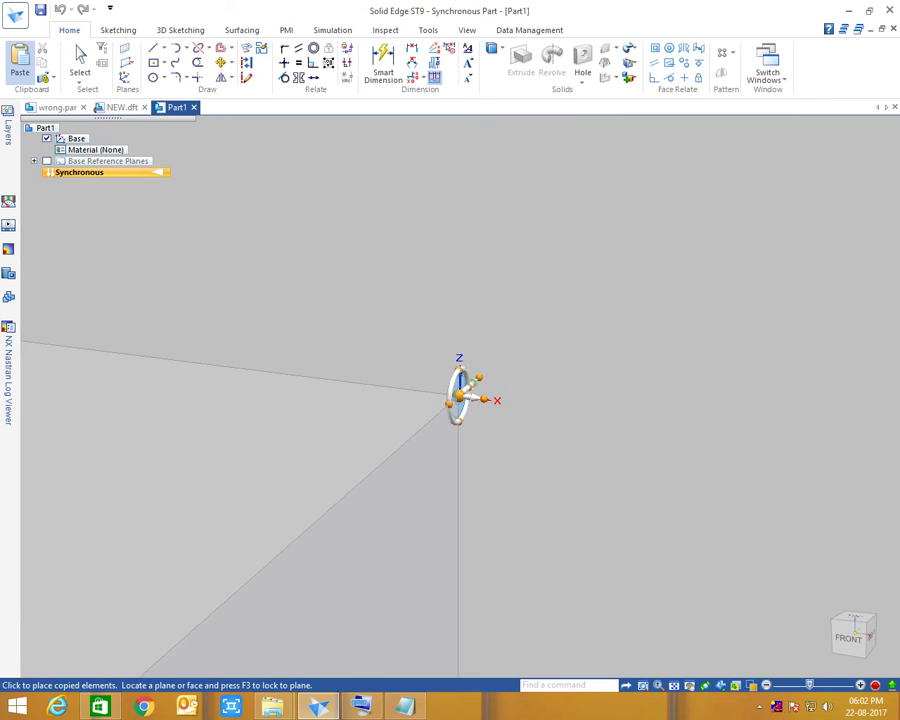
click(470, 405)
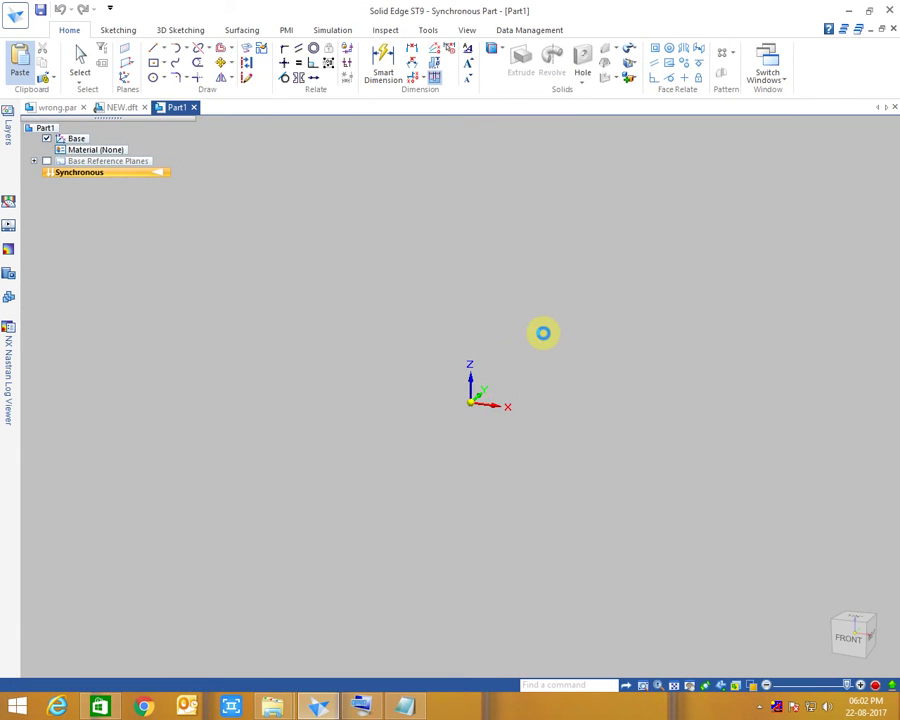
click(826, 660)
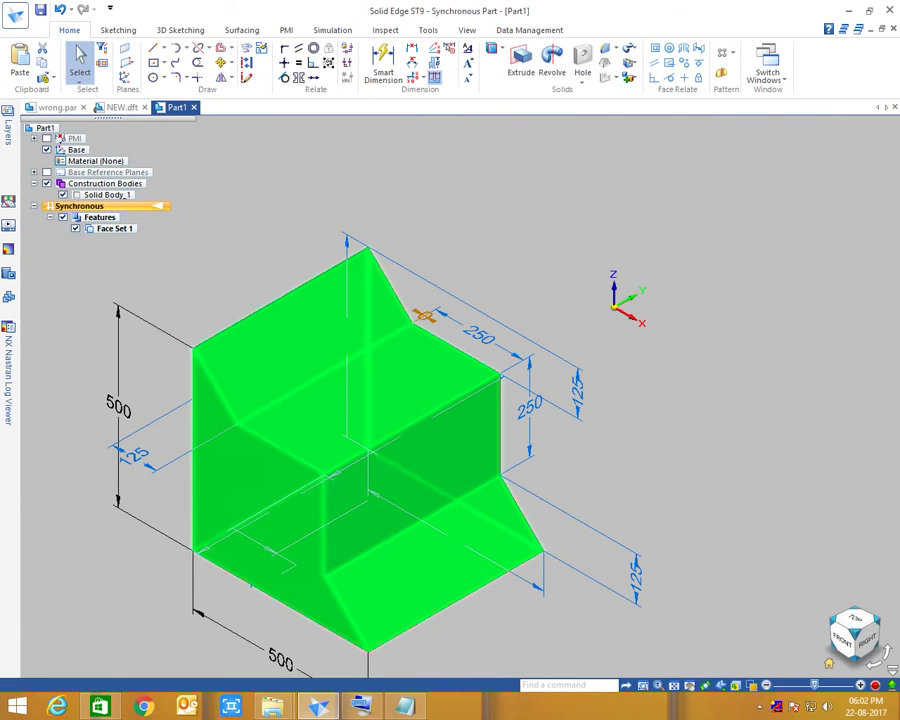
Save the new part as 2.par in E:\Tutorials\design questions\2 QUESTIONS.
click(503, 253)
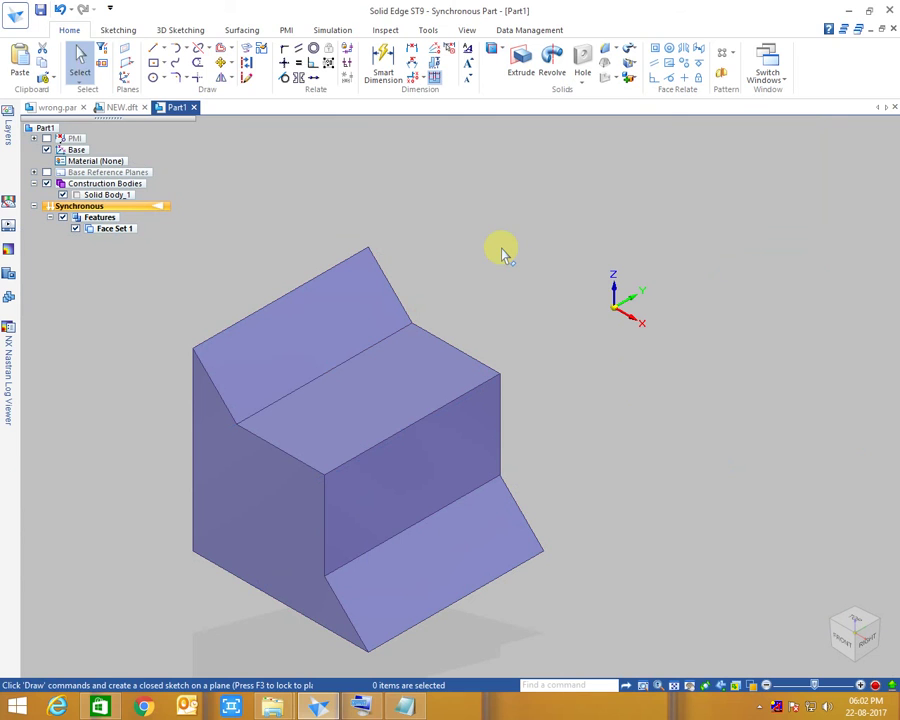
click(40, 10)
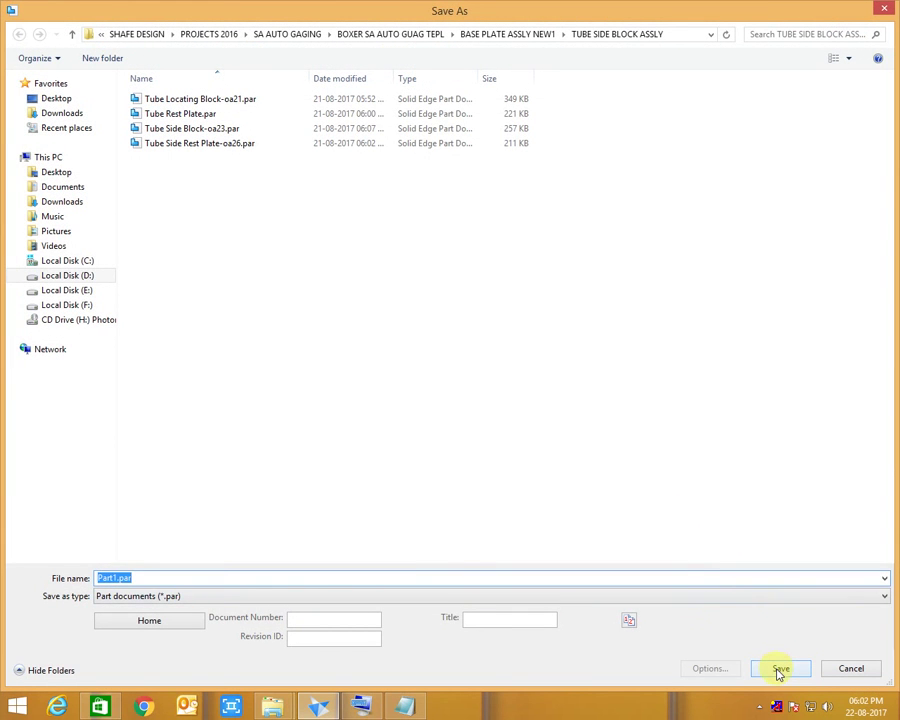
click(82, 290)
click(166, 291)
double_click(163, 291)
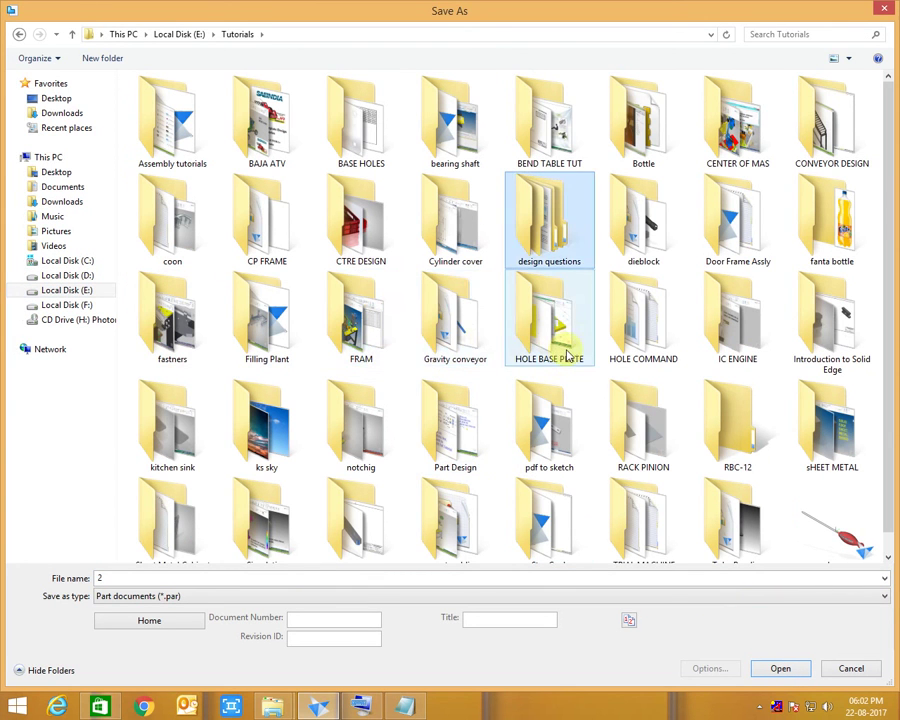
double_click(549, 225)
double_click(155, 110)
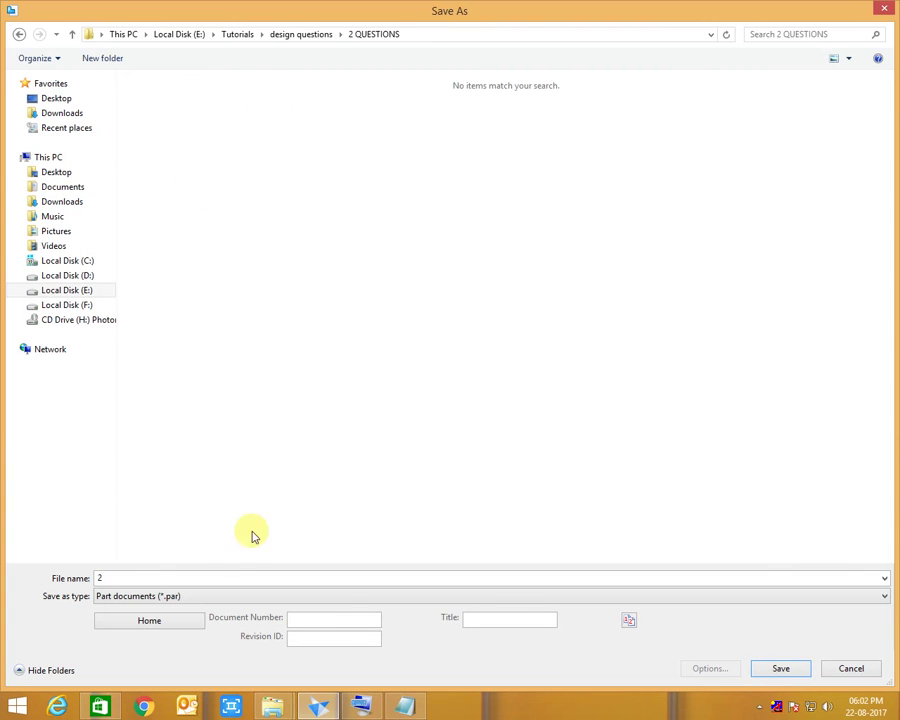
click(781, 669)
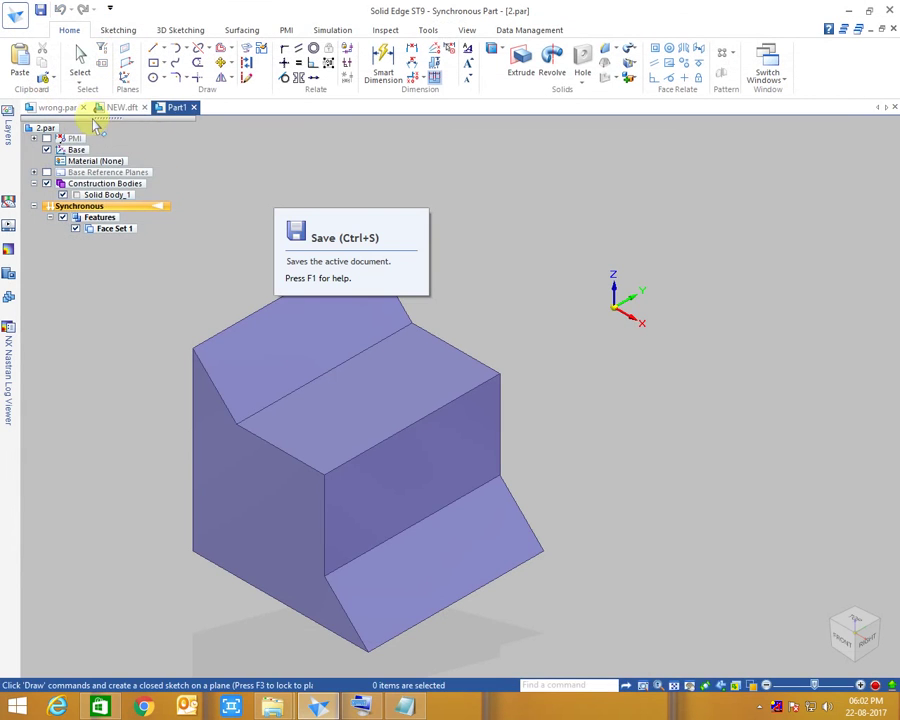
Update the NEW.dft views and clear the detached dimensions from the dimension tracker.
click(118, 106)
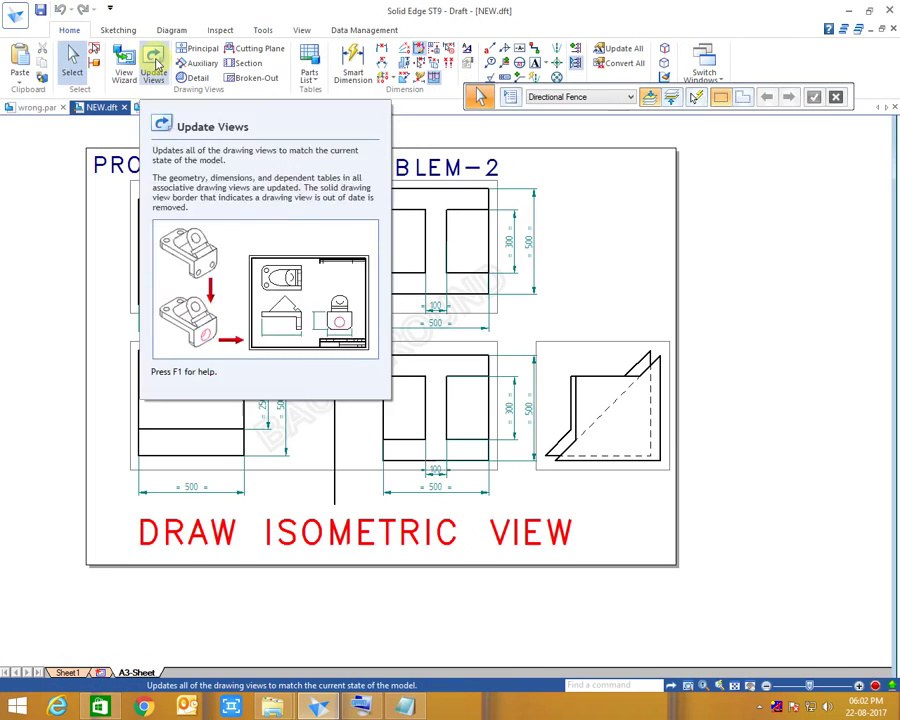
click(154, 72)
click(530, 256)
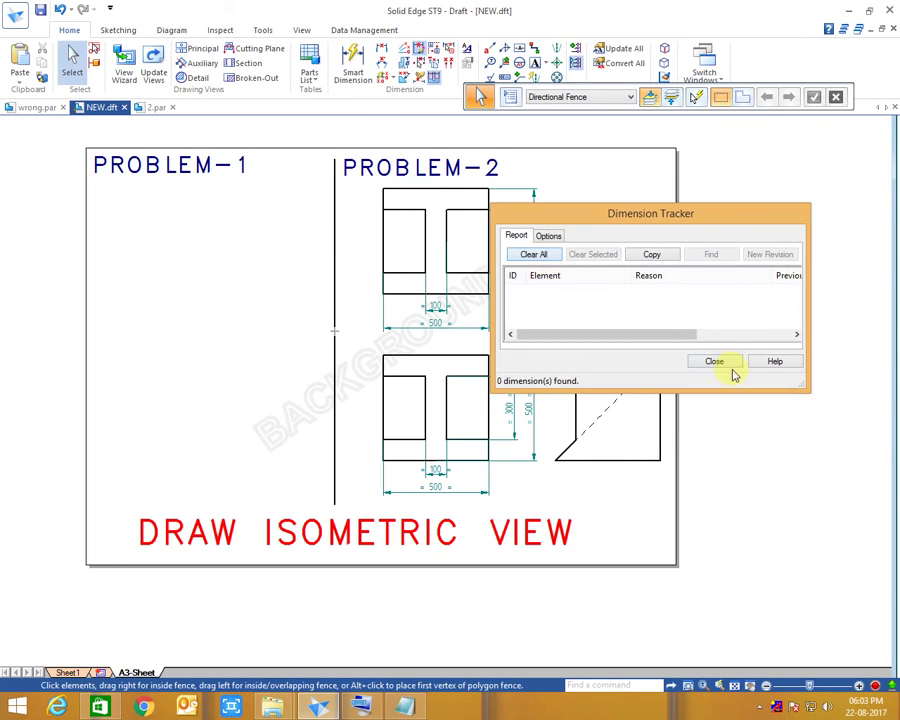
click(718, 362)
scroll(581, 373, up, 2)
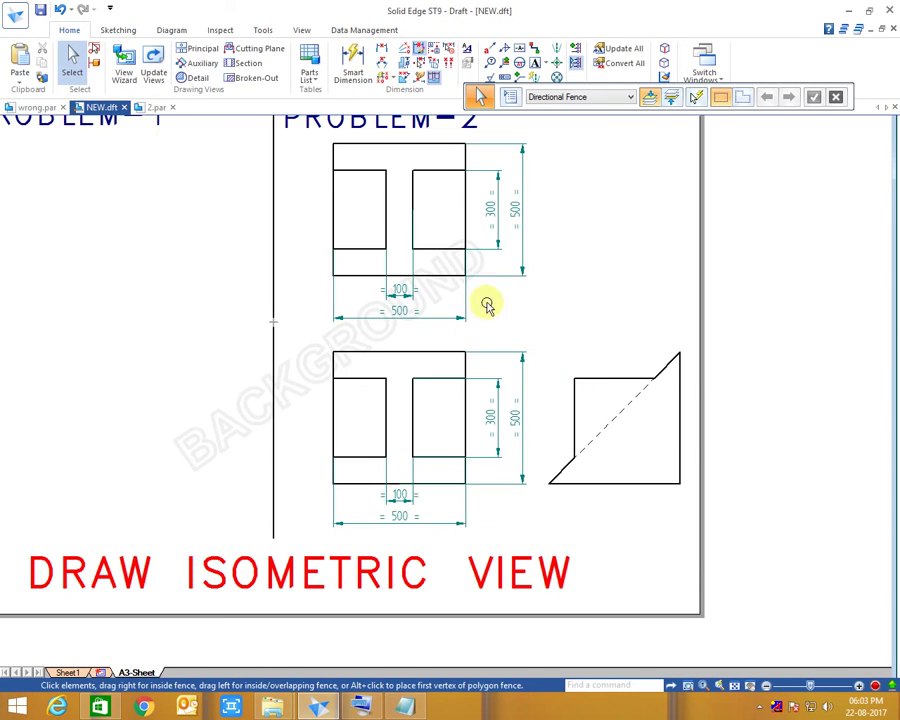
Fit the wrong.par model, now holding only the slotted part, in the window.
click(40, 110)
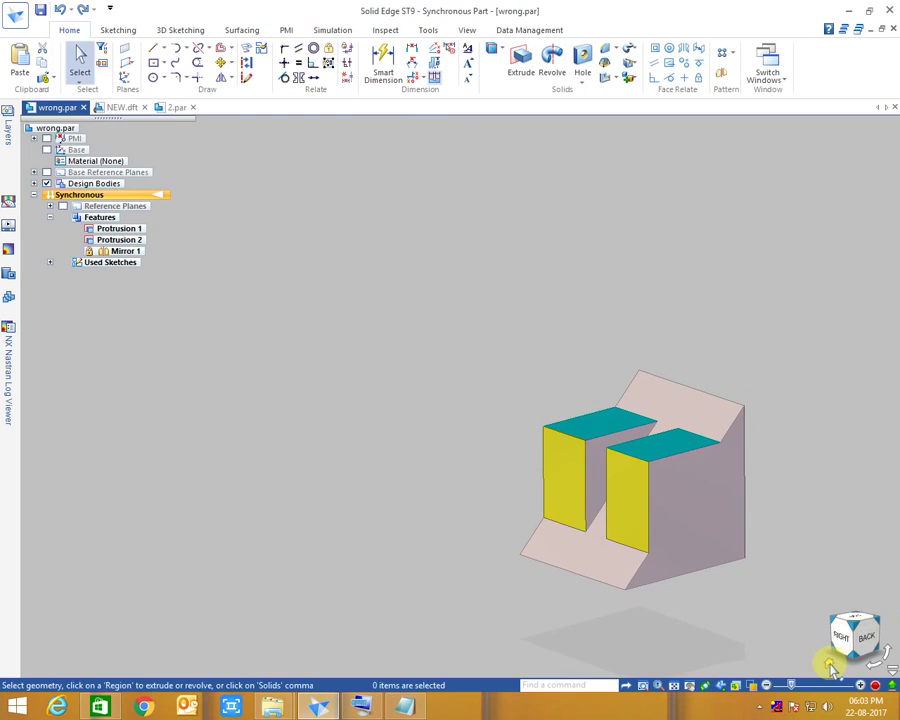
key(ctrl+f)
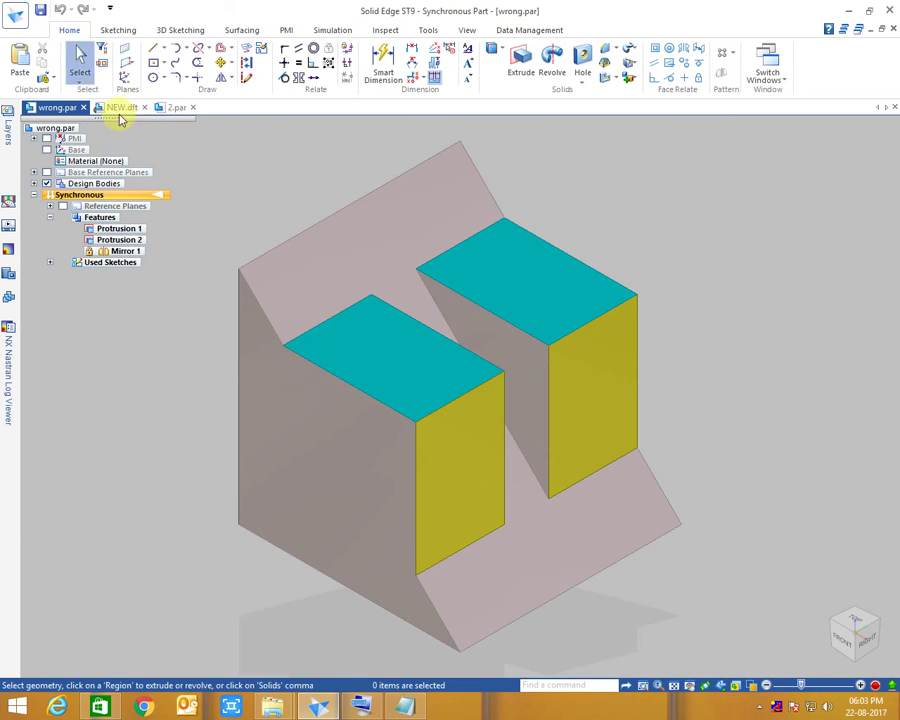
click(119, 109)
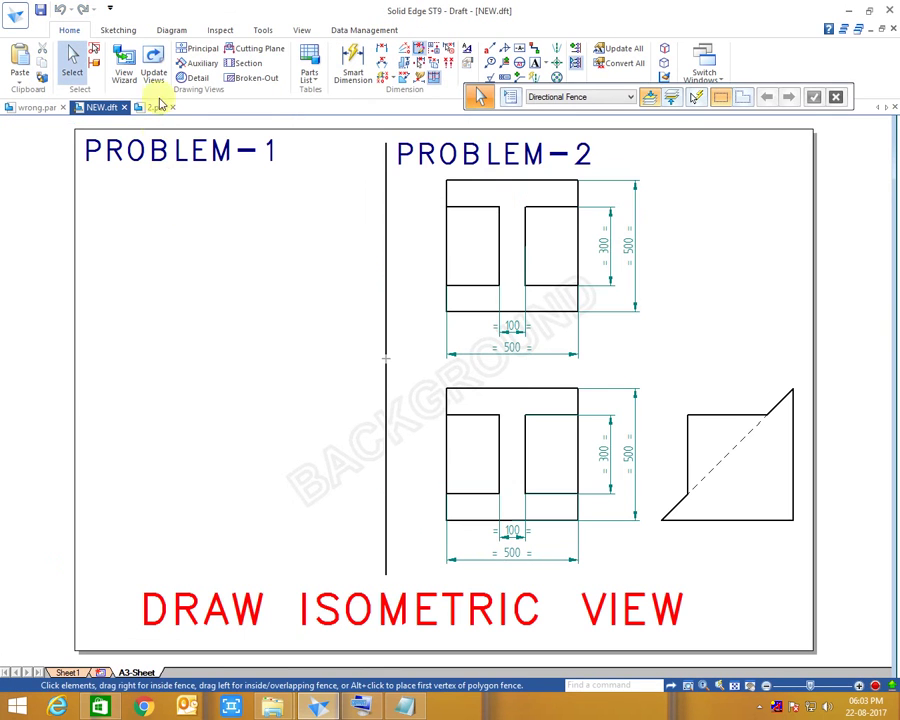
Reopen 2.par from the Application menu's recent files list.
click(150, 108)
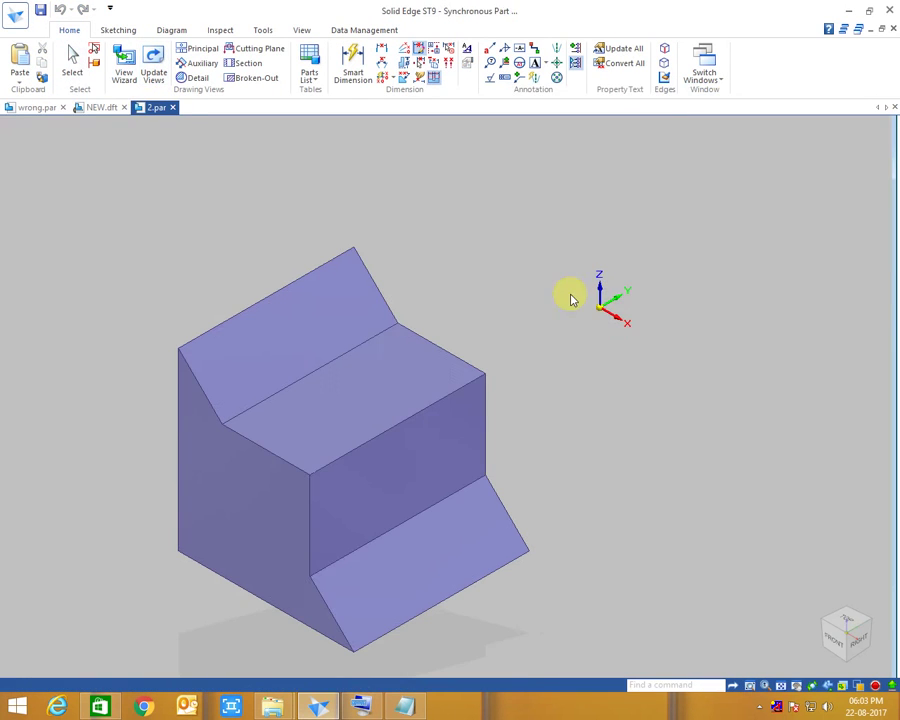
click(15, 20)
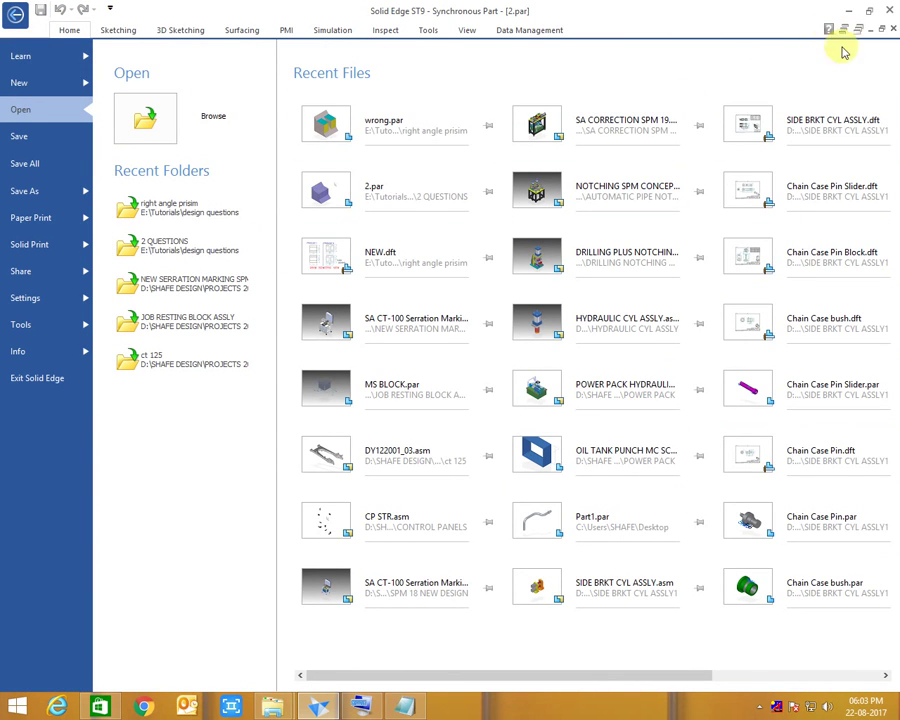
click(320, 708)
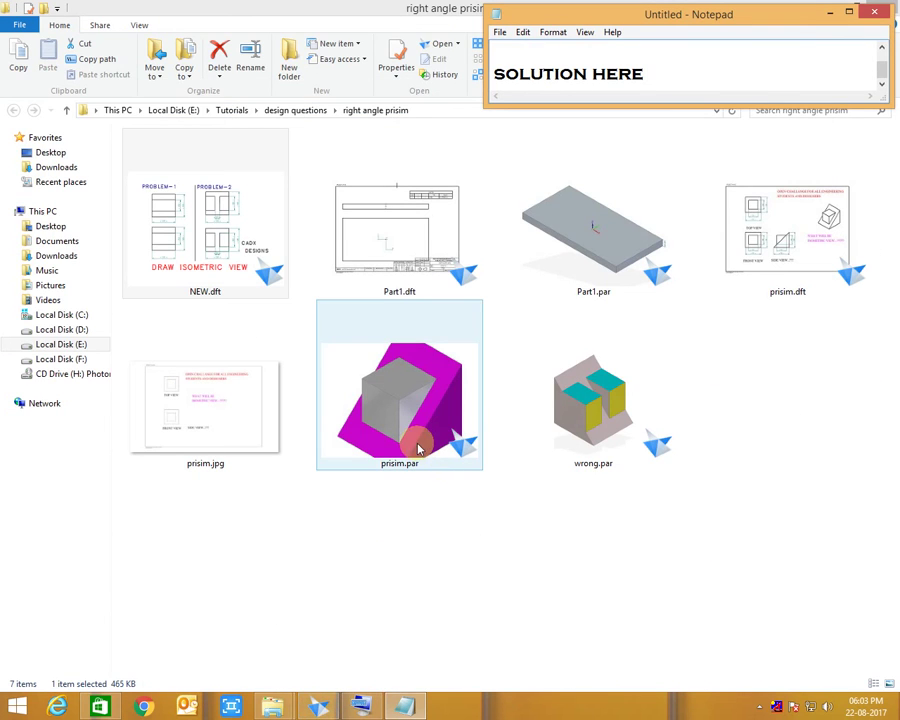
click(320, 707)
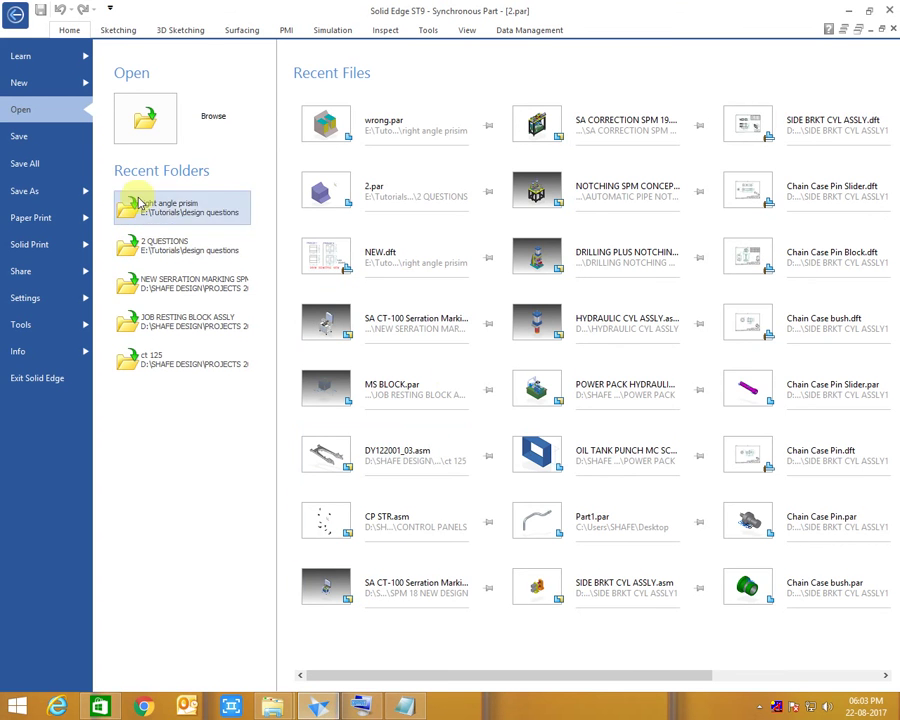
click(27, 52)
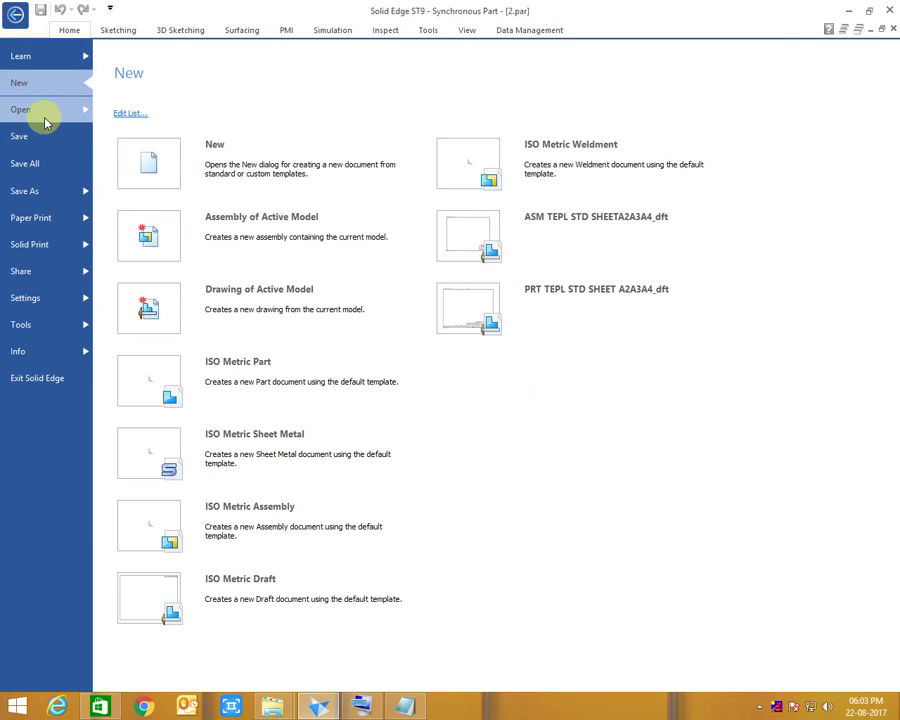
mouse_move(44, 118)
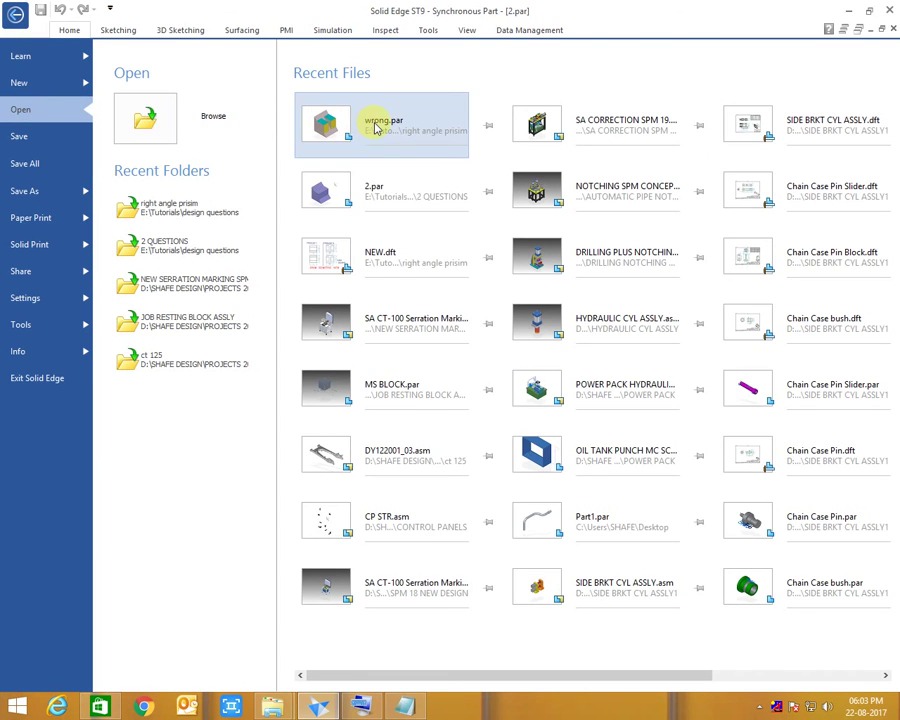
click(396, 208)
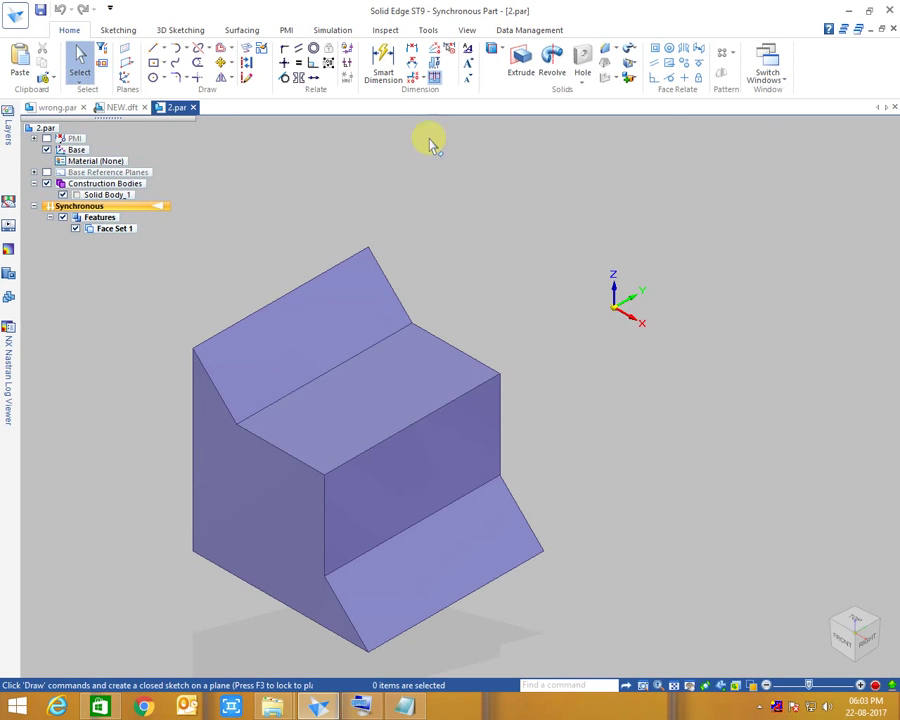
click(466, 30)
click(478, 78)
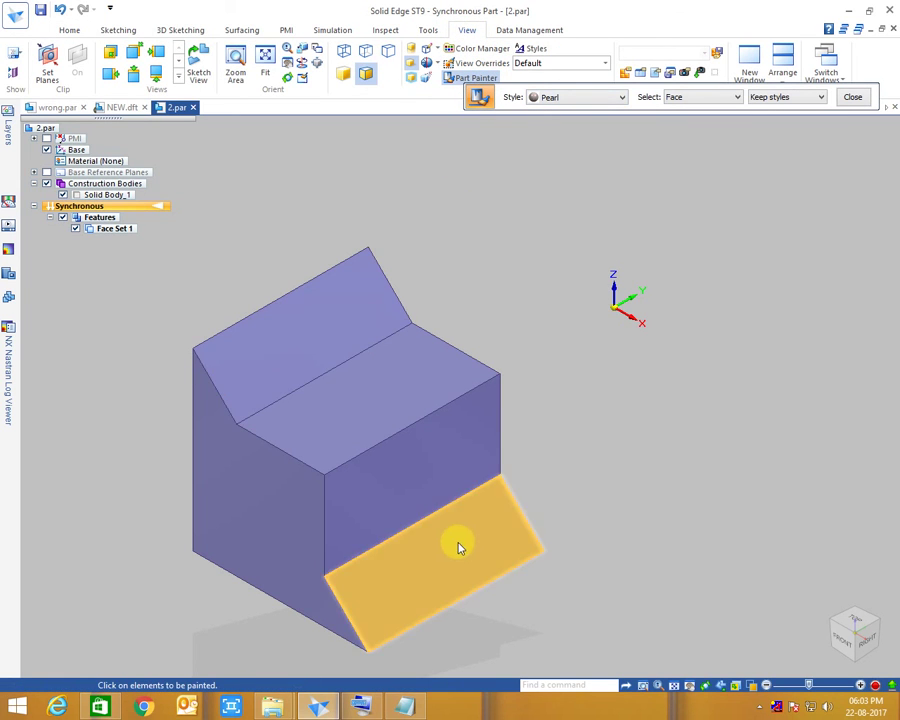
click(600, 97)
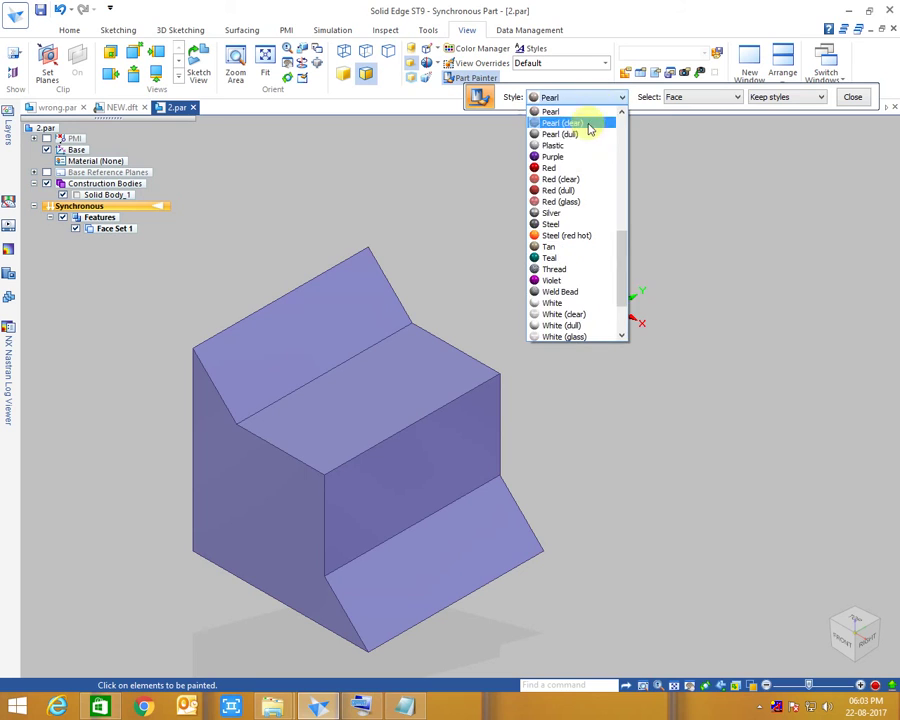
click(573, 168)
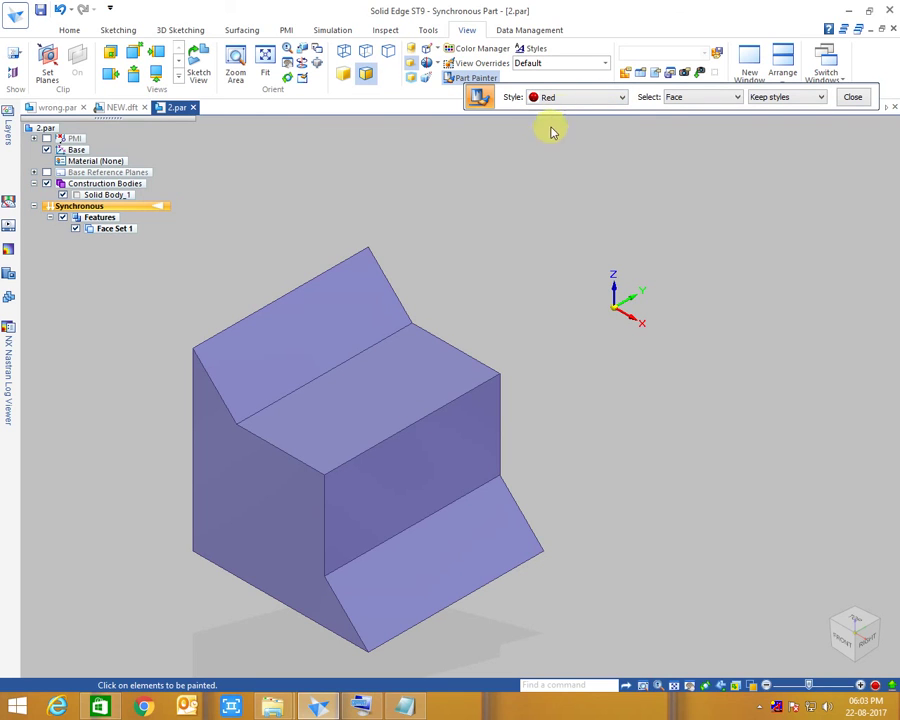
click(675, 97)
click(665, 112)
scroll(515, 263, down, 3)
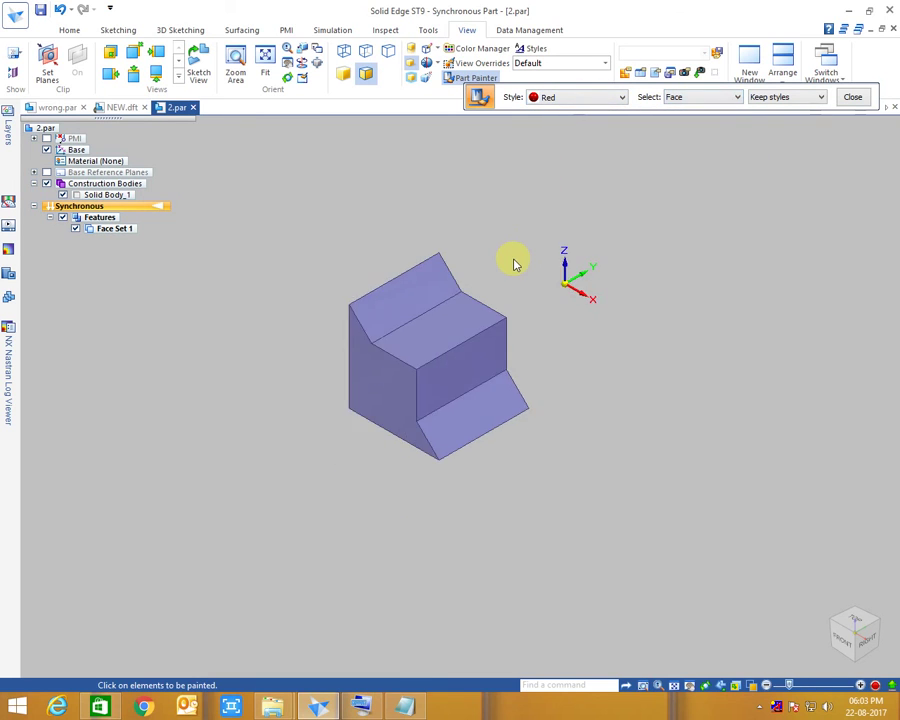
scroll(514, 261, up, 3)
click(15, 15)
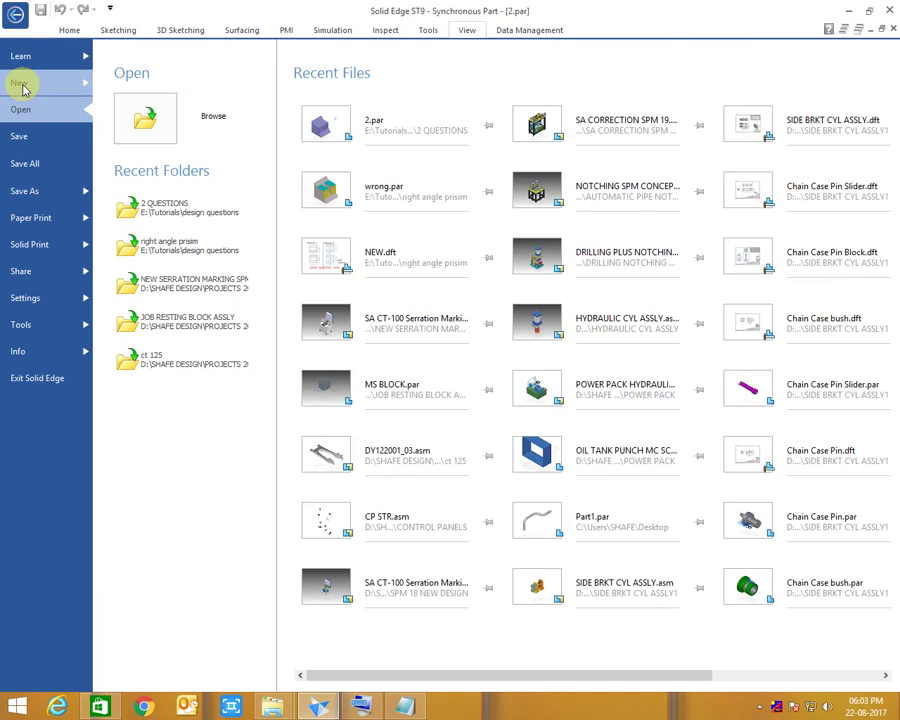
click(22, 84)
key(Escape)
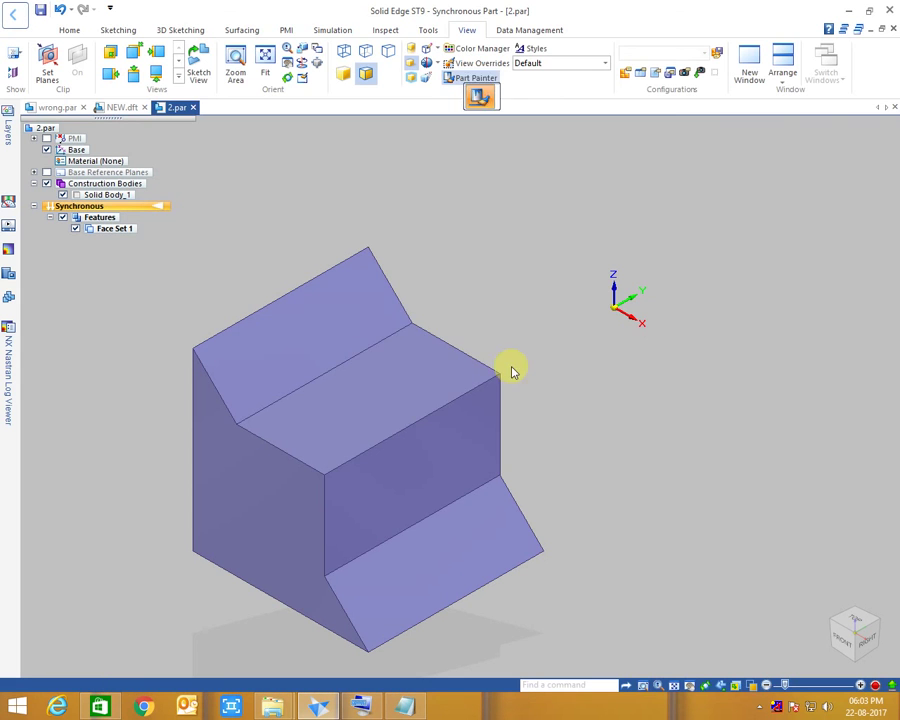
Create Draft2 from the template and set up a custom Top view of 2.par rotated 90°.
click(436, 388)
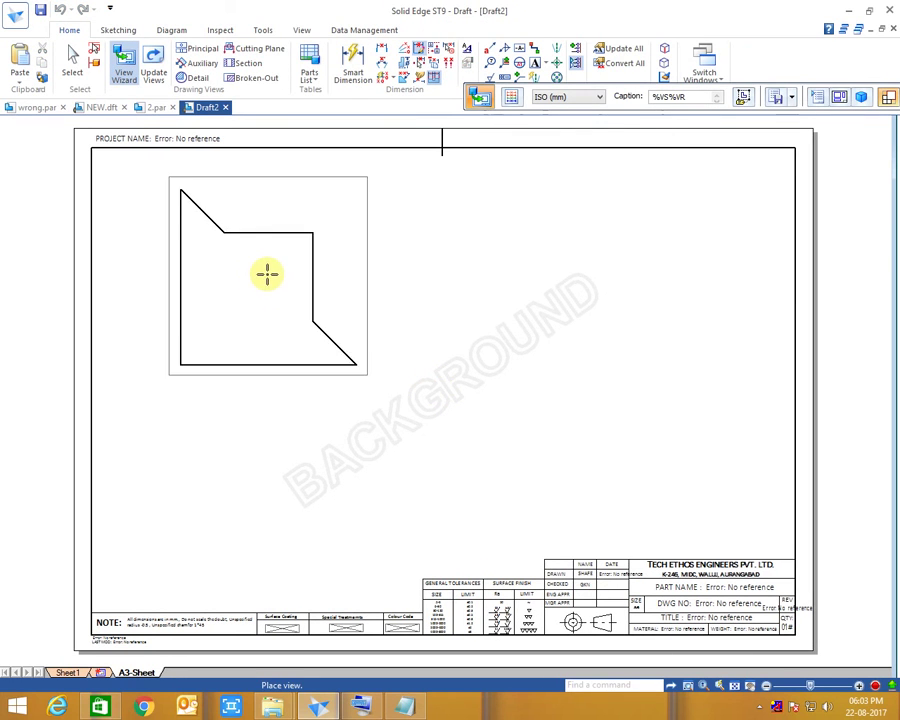
click(840, 98)
click(748, 243)
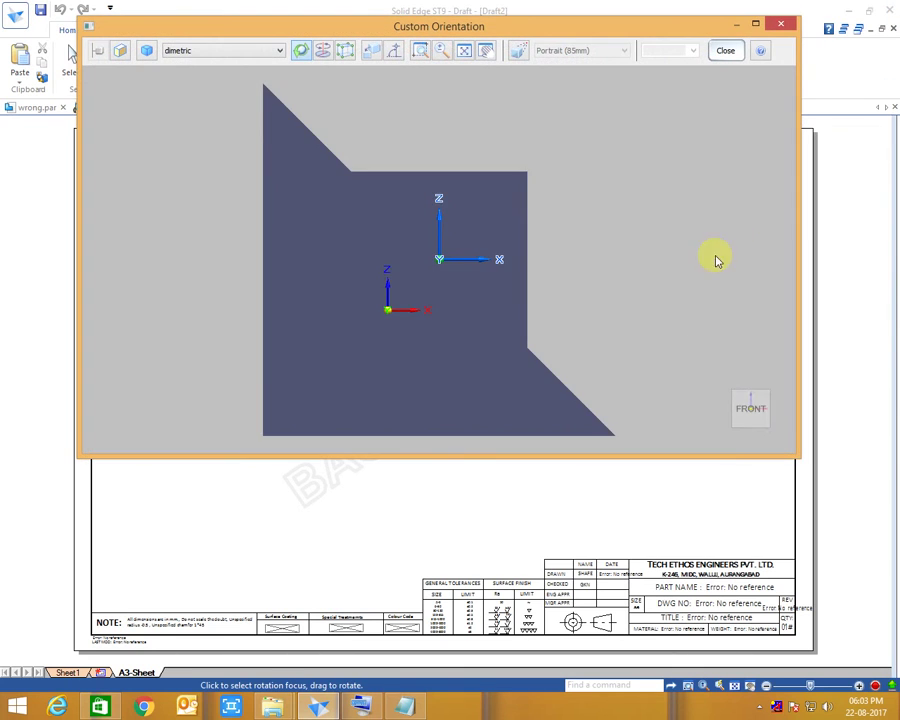
click(728, 432)
click(747, 398)
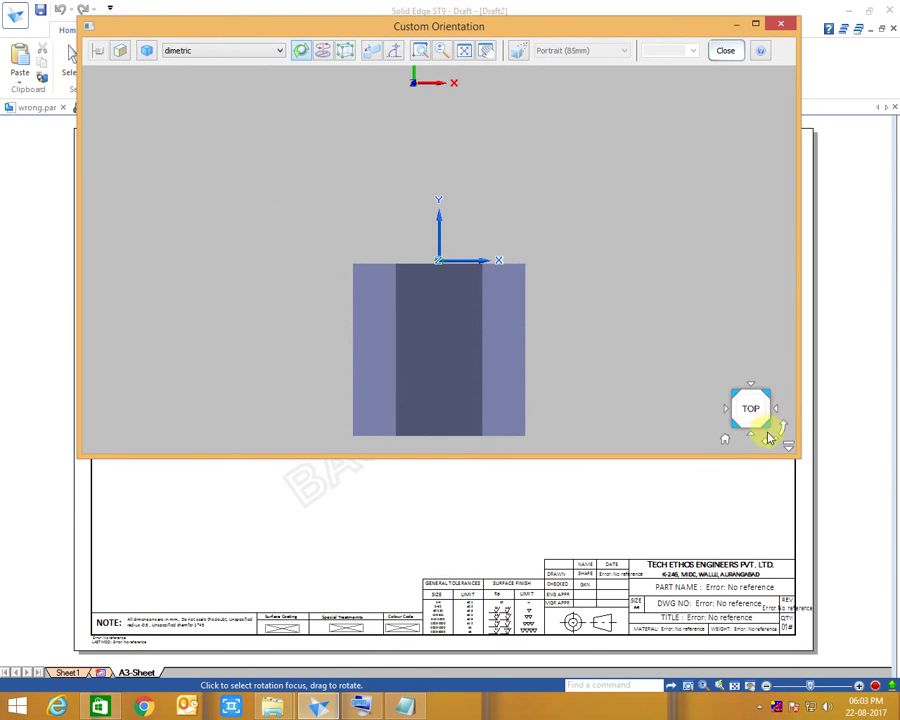
click(768, 437)
click(726, 51)
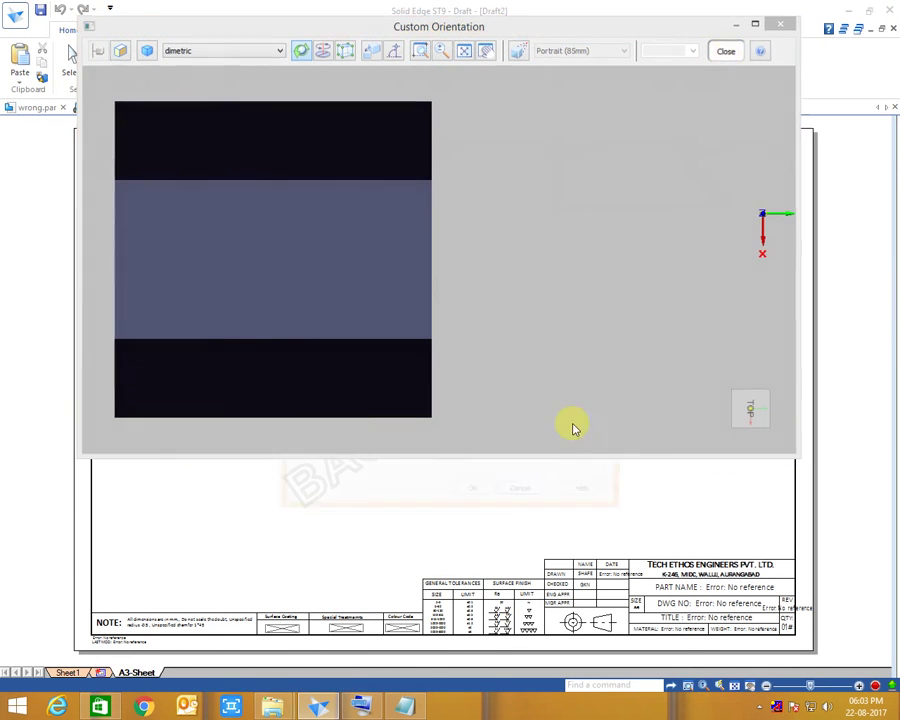
click(475, 514)
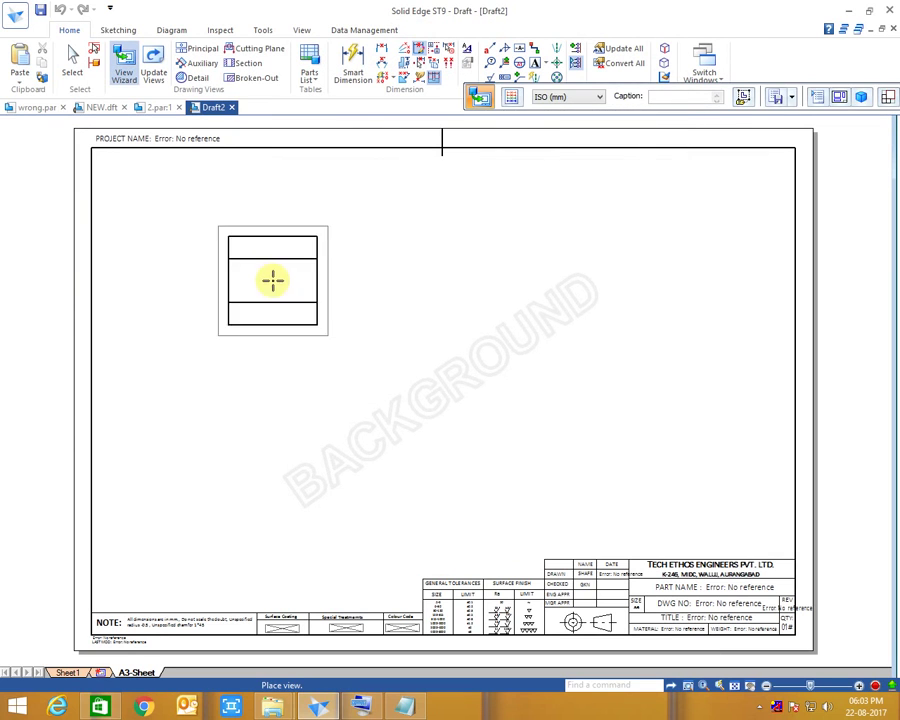
Place the top view, then project front, right-side and isometric views of 2.par.
click(262, 262)
click(255, 426)
click(307, 402)
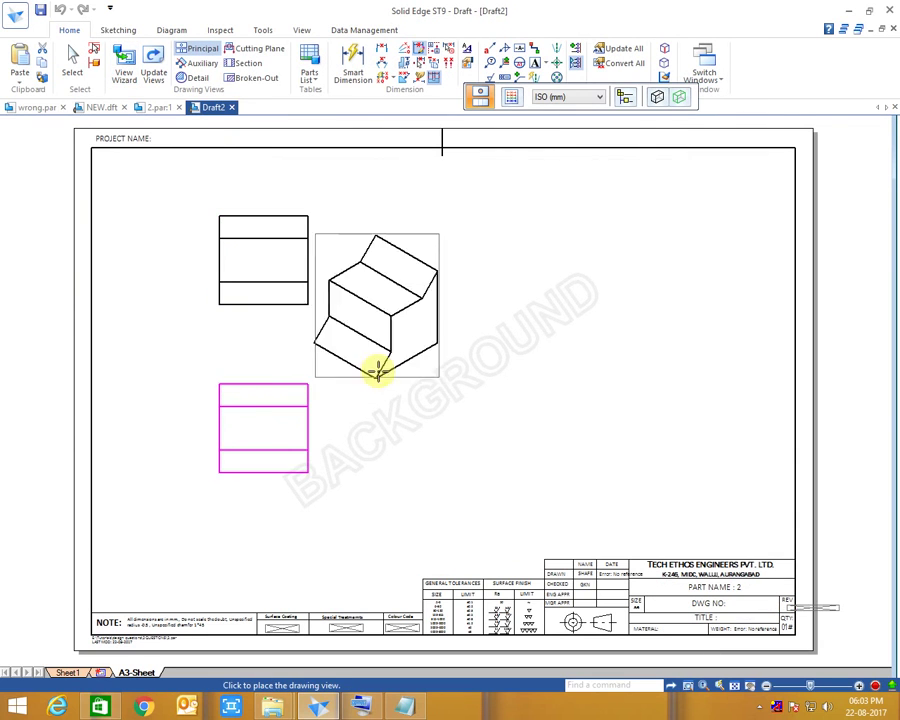
click(405, 421)
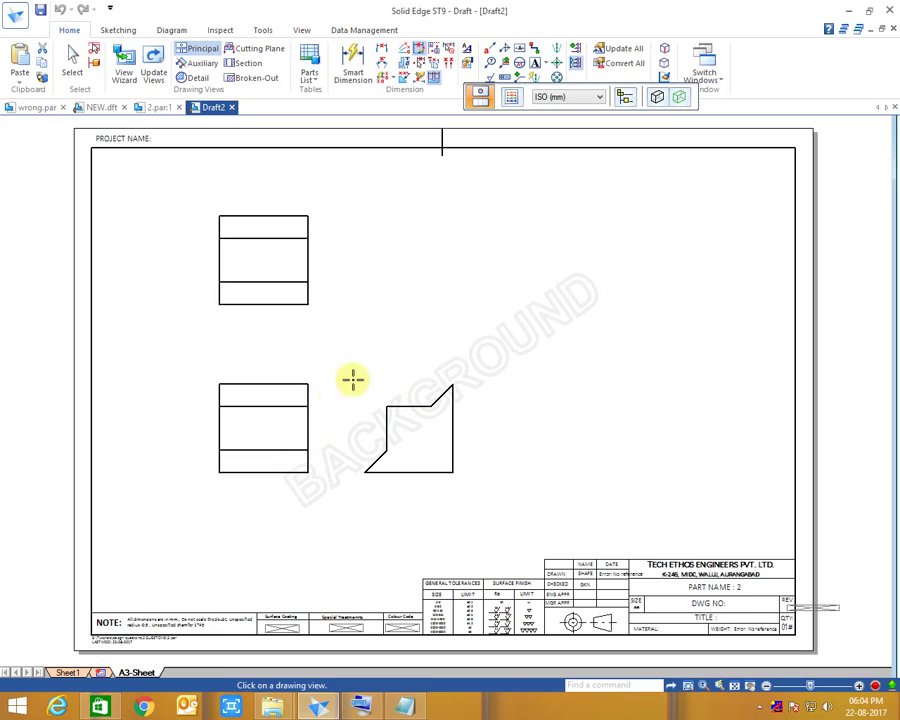
click(305, 416)
click(432, 291)
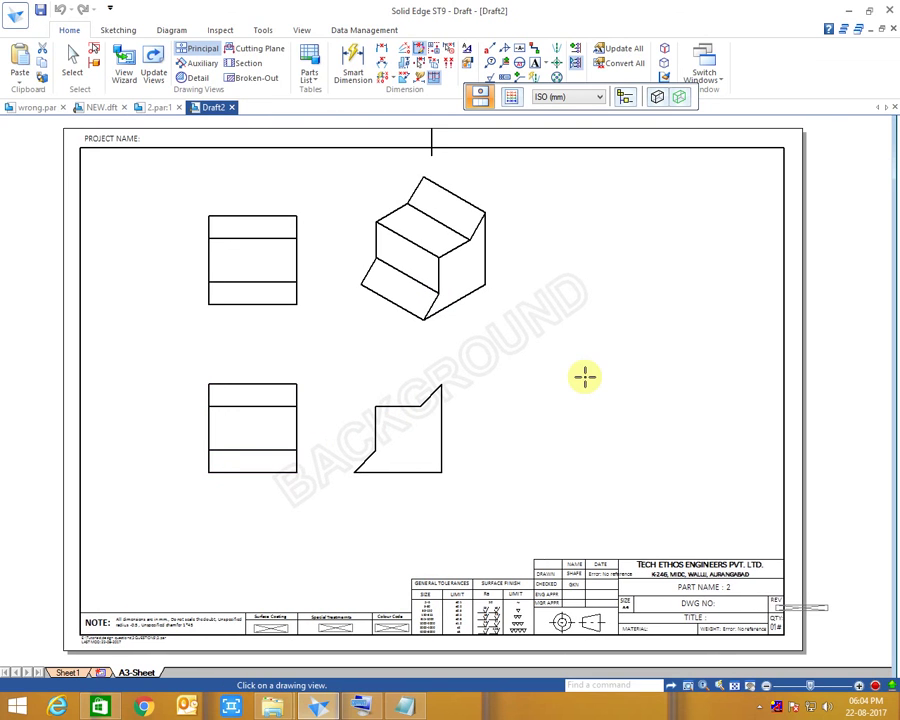
Delete the title block and bottom border along the sheet's lower edge.
click(71, 65)
drag(29, 493, 822, 660)
key(Delete)
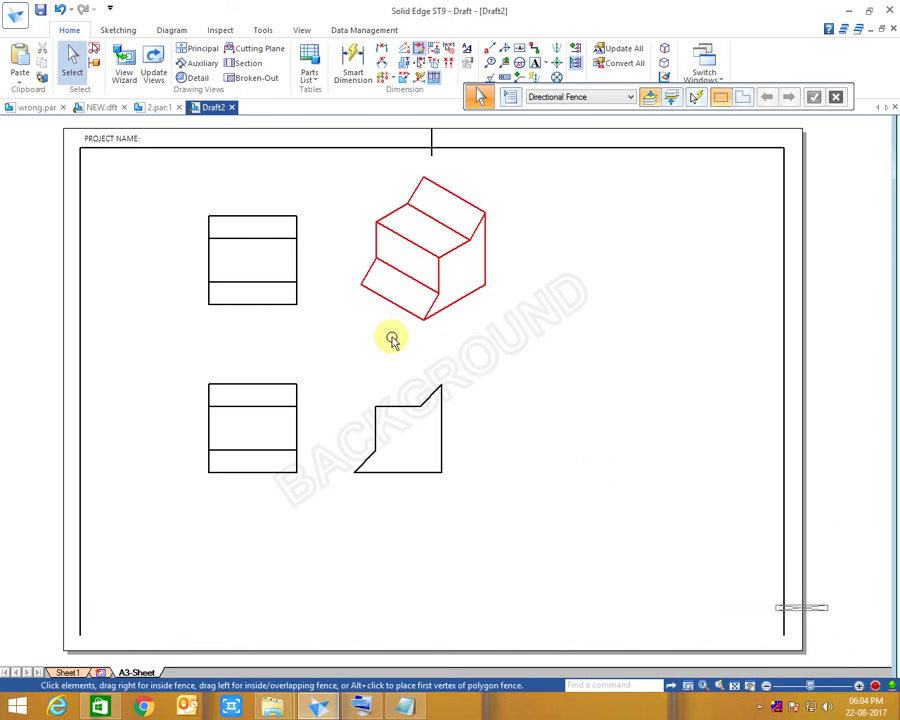
Dimension the top view with a 500 width, a 500 height and a 250 step.
click(353, 65)
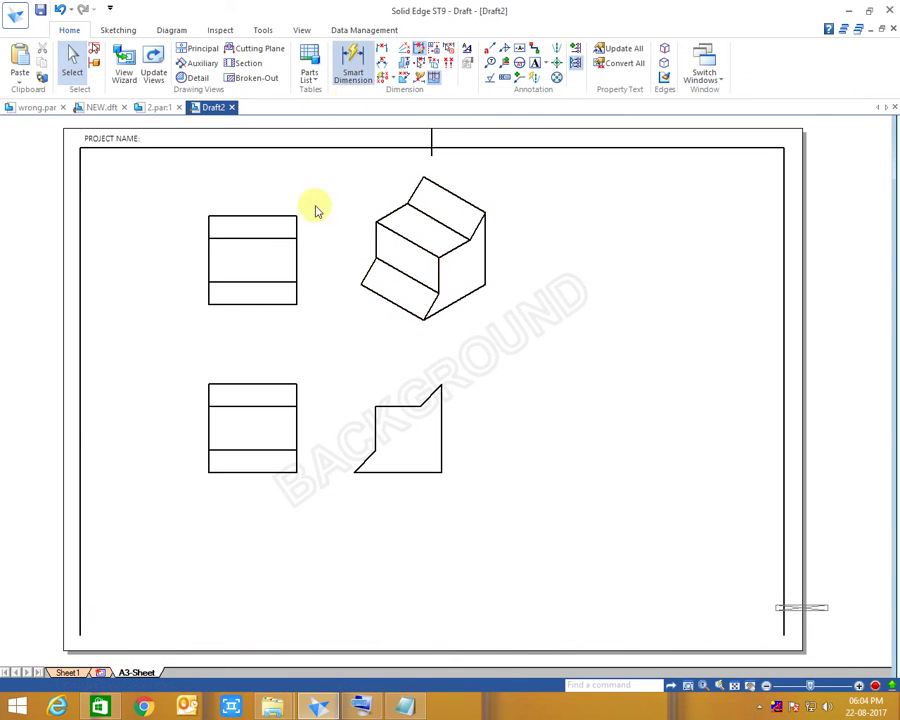
click(256, 303)
click(256, 324)
click(266, 239)
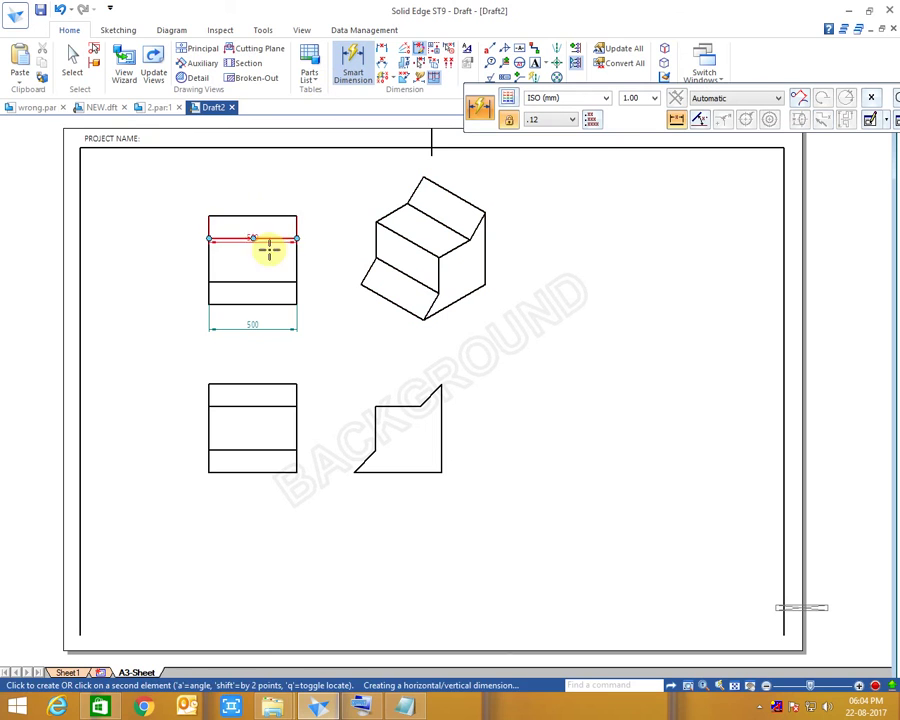
click(261, 302)
click(321, 267)
click(267, 238)
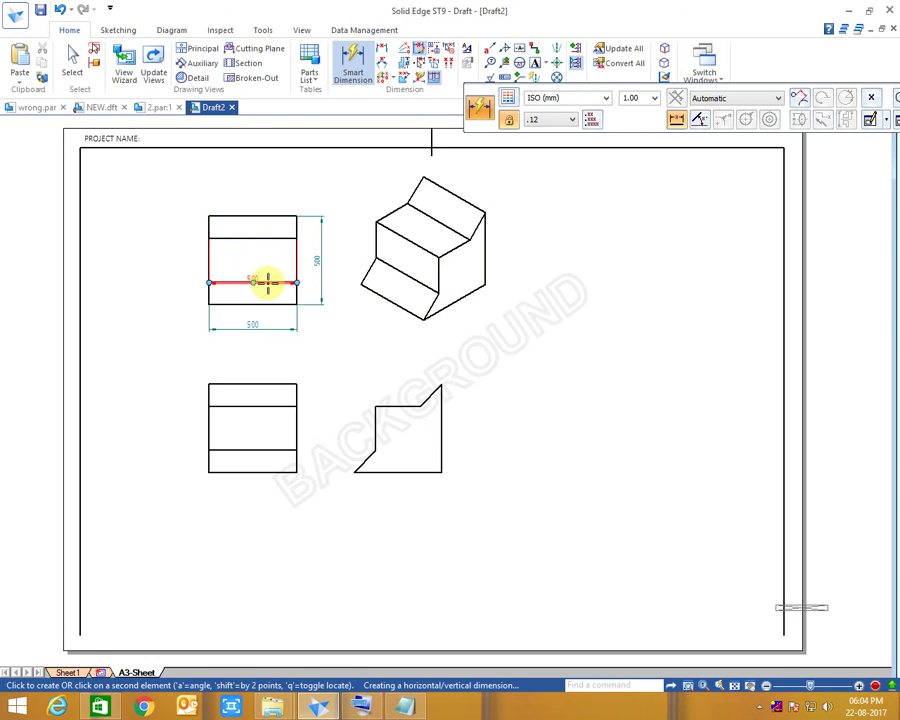
click(267, 282)
scroll(306, 253, up, 3)
click(310, 262)
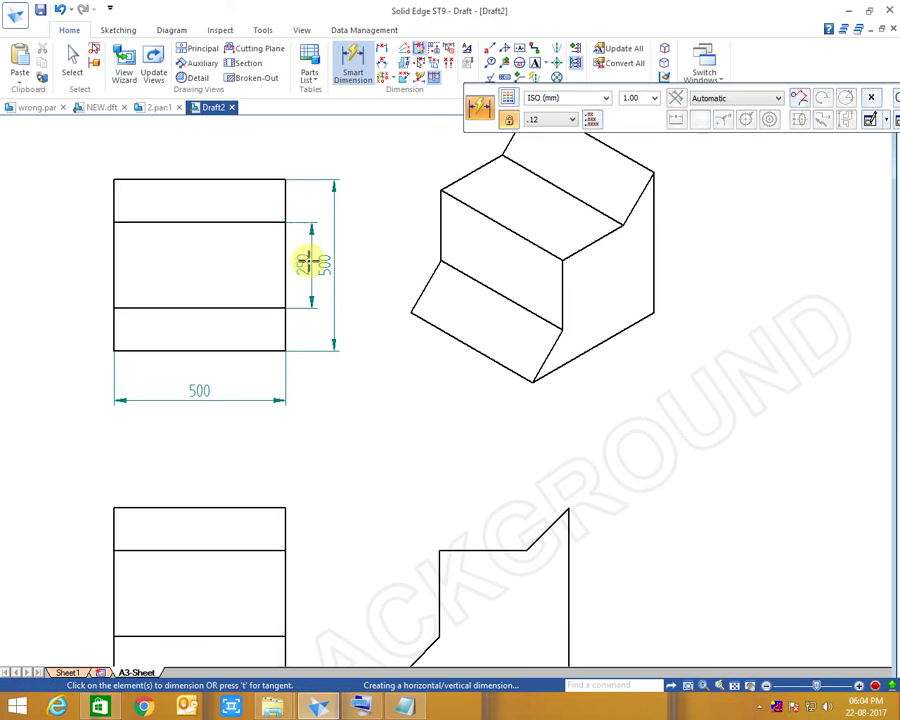
scroll(305, 257, down, 2)
scroll(250, 472, up, 1)
Add aligned 500 width dimensions under both lower views.
click(250, 475)
click(252, 524)
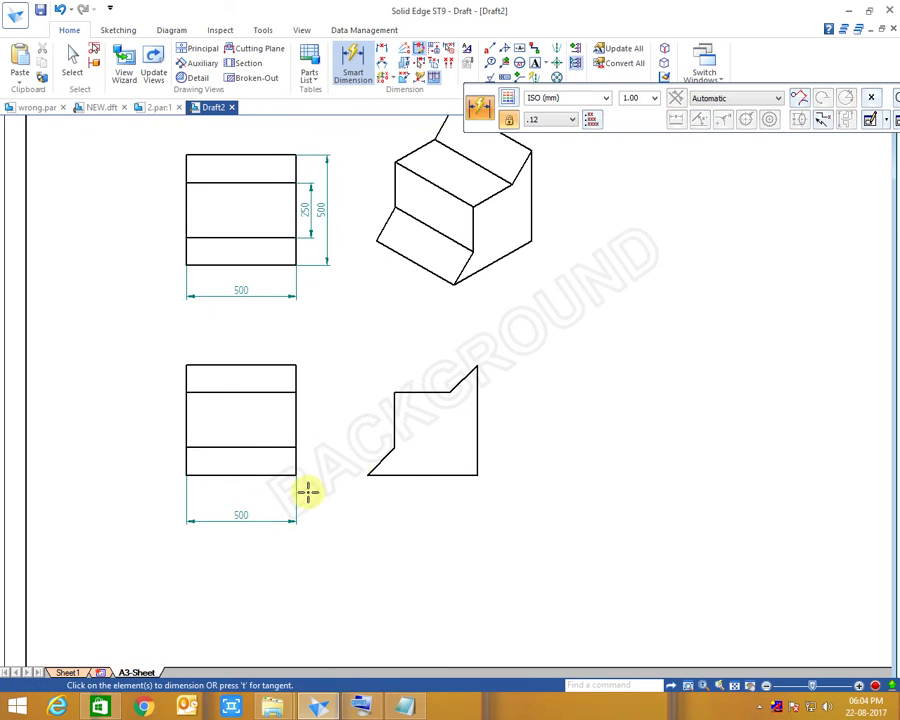
click(433, 475)
click(403, 518)
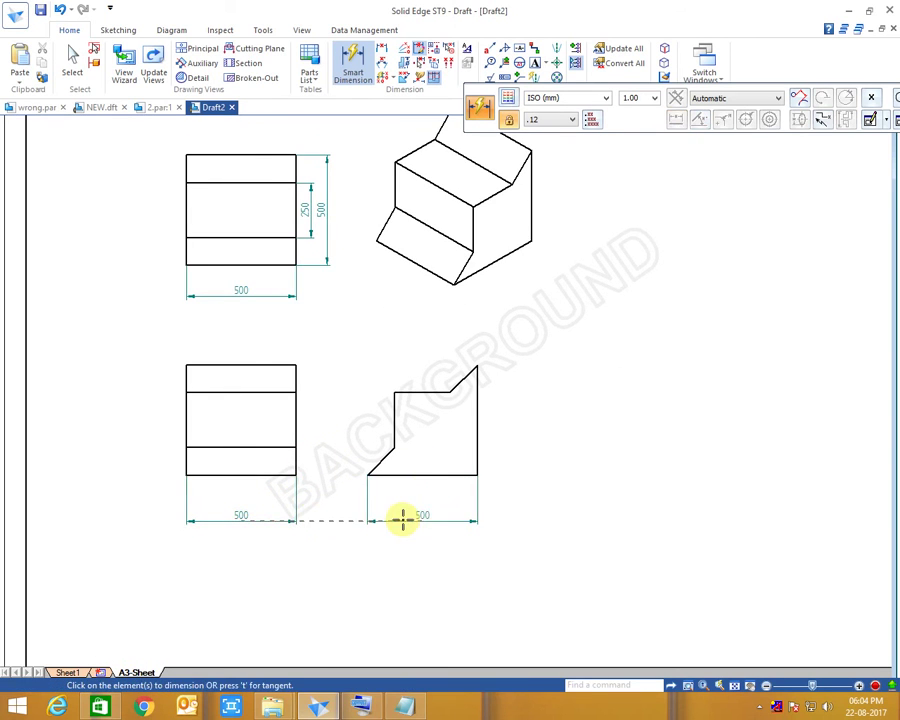
Dimension the side view with a 500 height plus 250 width and 250 height for the step.
click(495, 440)
click(520, 428)
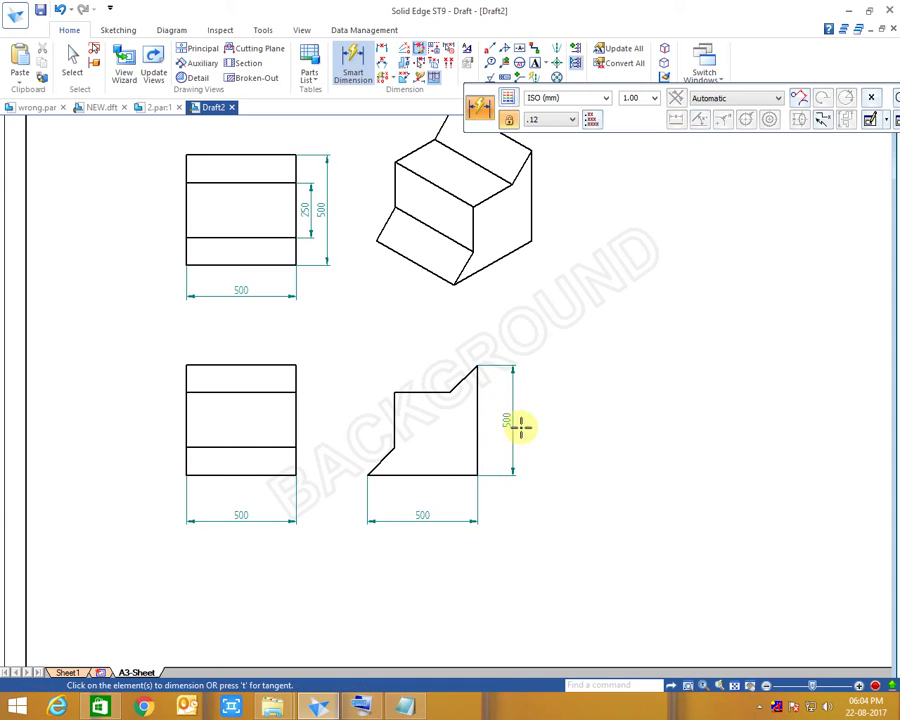
click(412, 392)
click(418, 486)
click(395, 420)
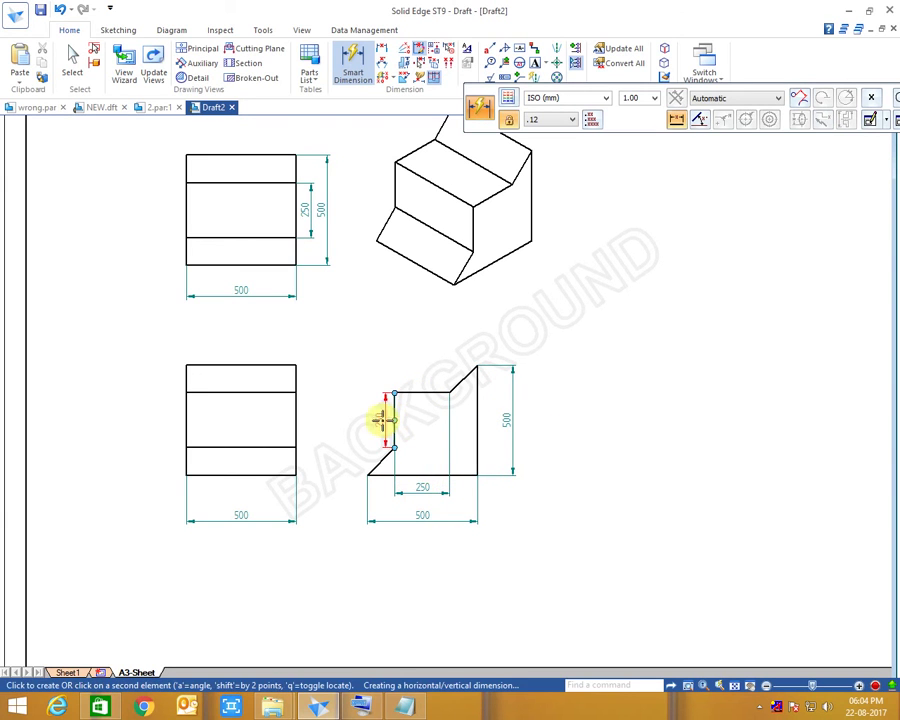
click(486, 418)
scroll(486, 415, up, 2)
scroll(488, 414, down, 4)
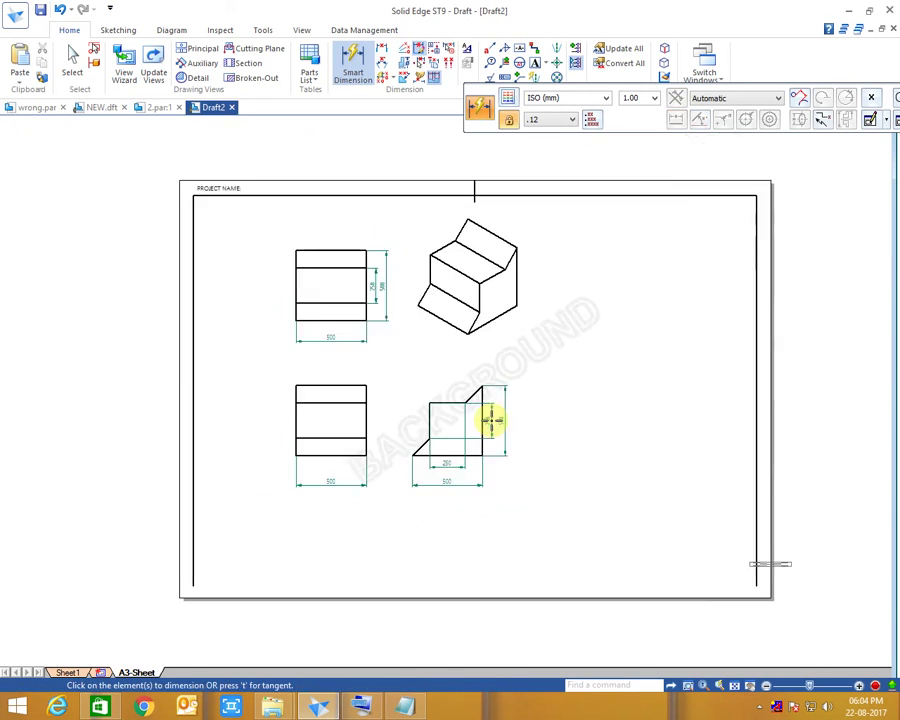
scroll(532, 401, up, 1)
click(72, 60)
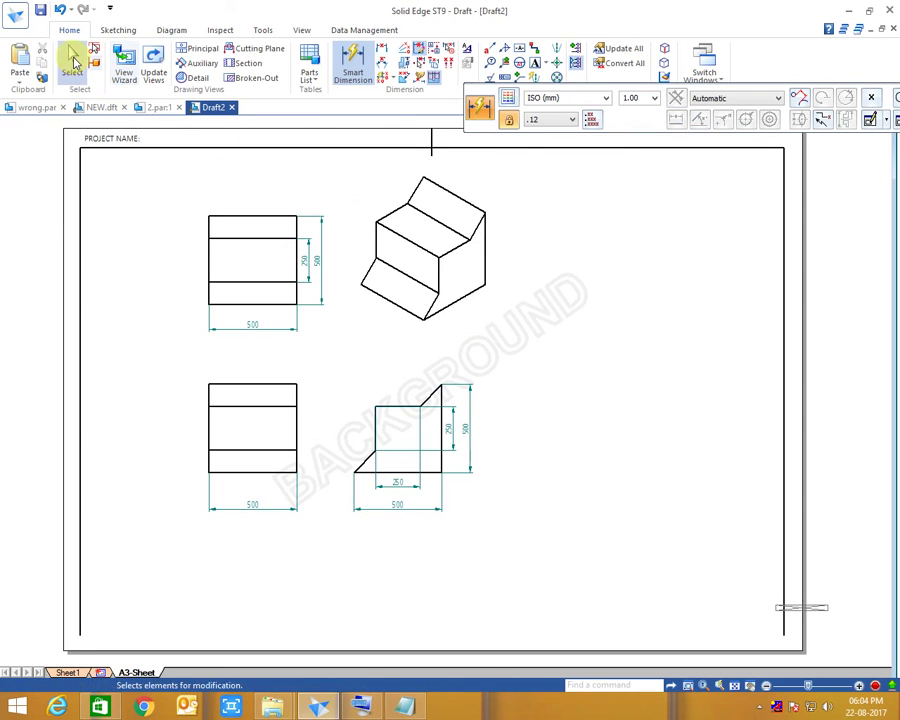
Drag the isometric view to the sheet's right side, then return to NEW.dft via 2.par.
click(426, 248)
drag(426, 248, 602, 296)
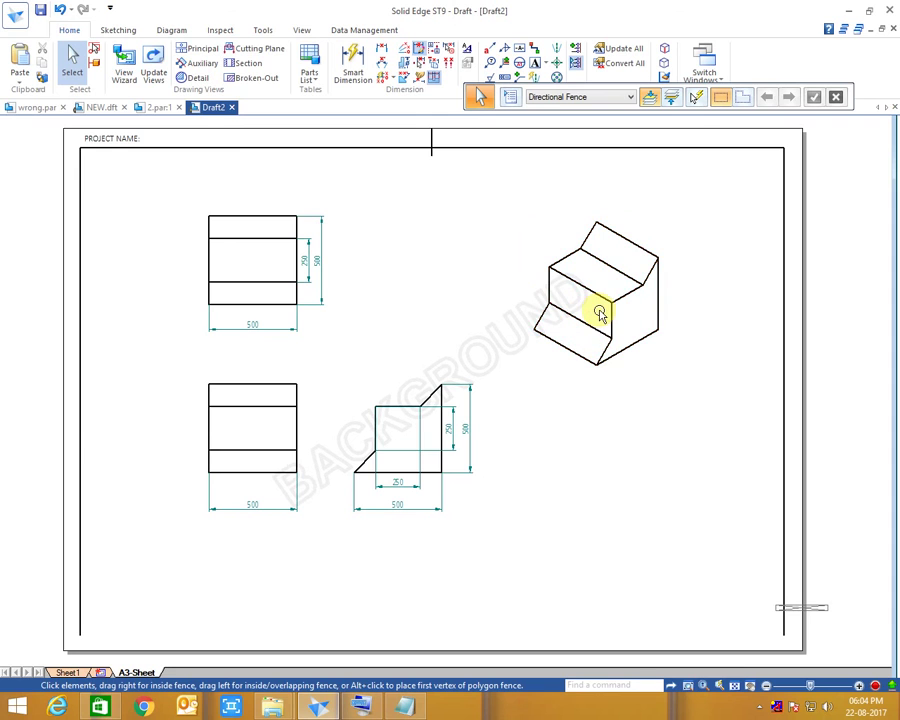
click(155, 108)
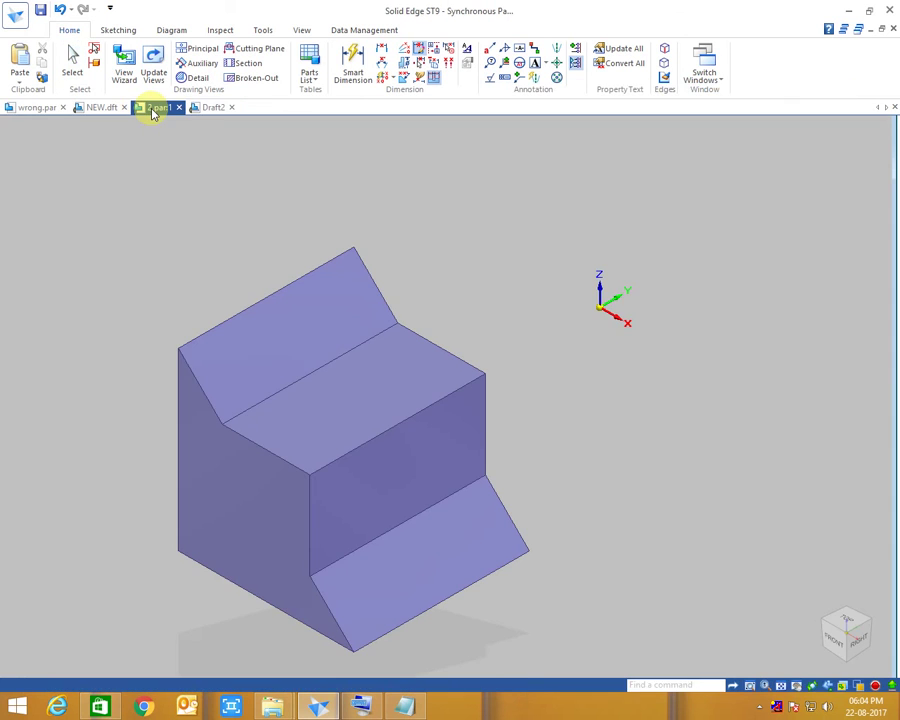
click(121, 108)
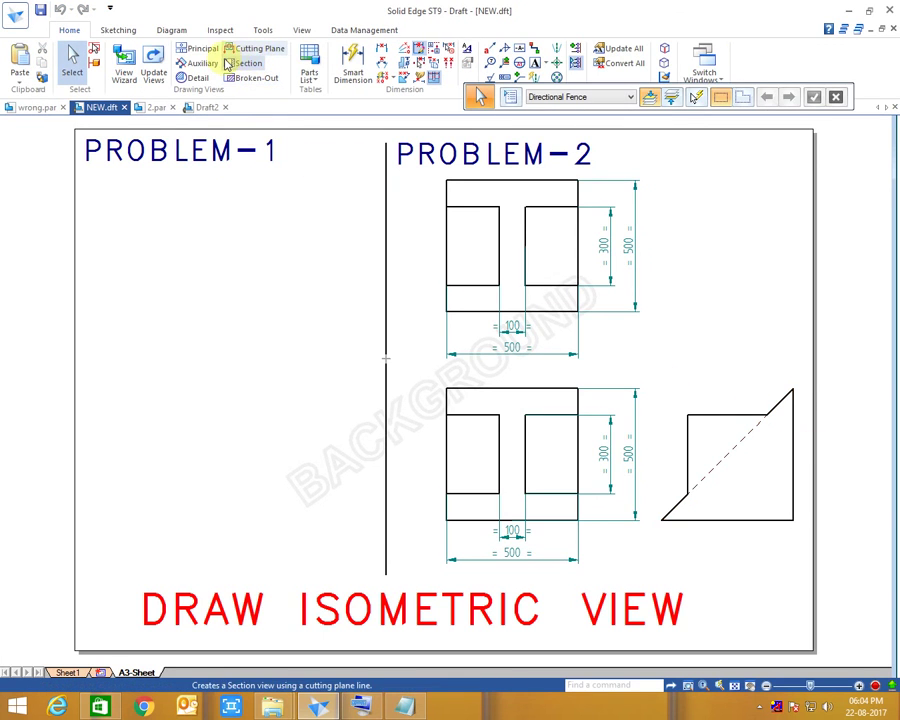
Project an isometric view of the problem-2 part at the NEW.dft sheet's top right.
click(197, 48)
scroll(376, 426, down, 2)
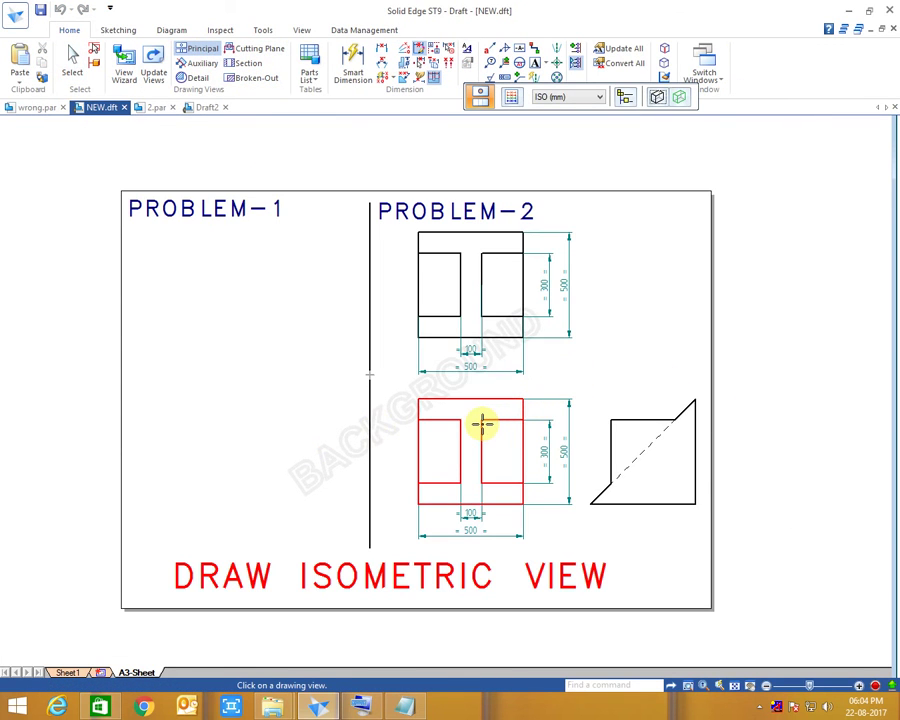
click(651, 251)
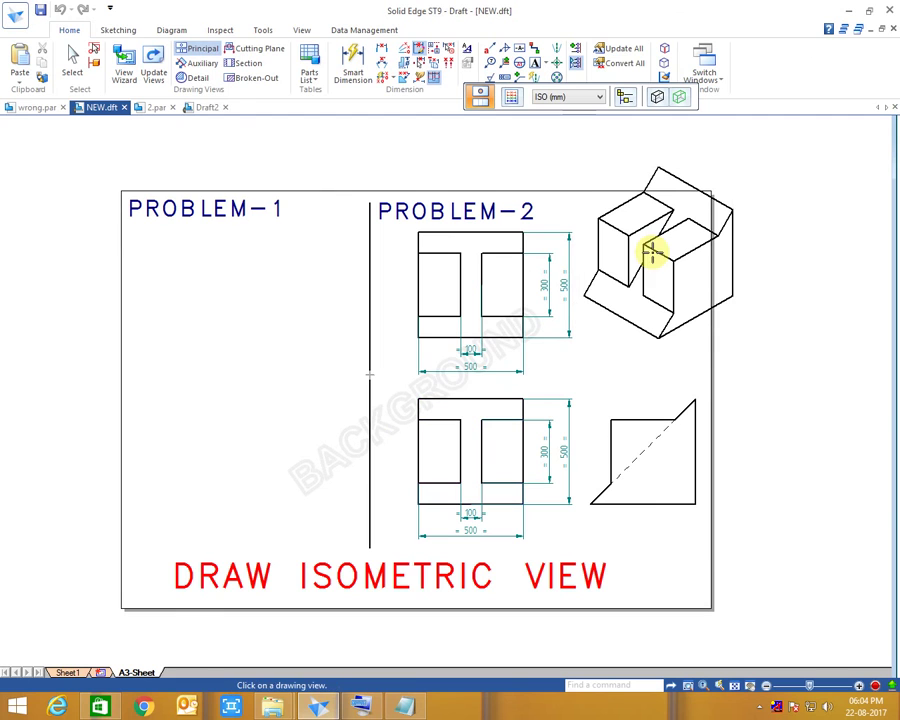
Reposition the isometric view beside the NEW.dft sheet, then bring up wrong.par.
click(74, 66)
drag(665, 253, 714, 289)
middle_drag(820, 430, 760, 460)
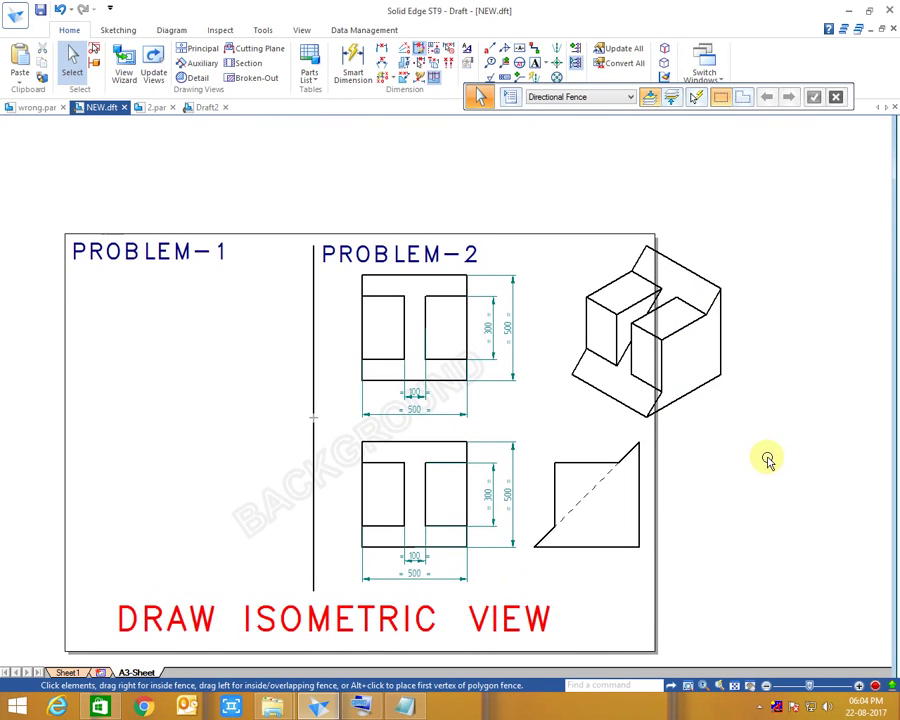
drag(700, 325, 818, 318)
middle_drag(829, 446, 765, 458)
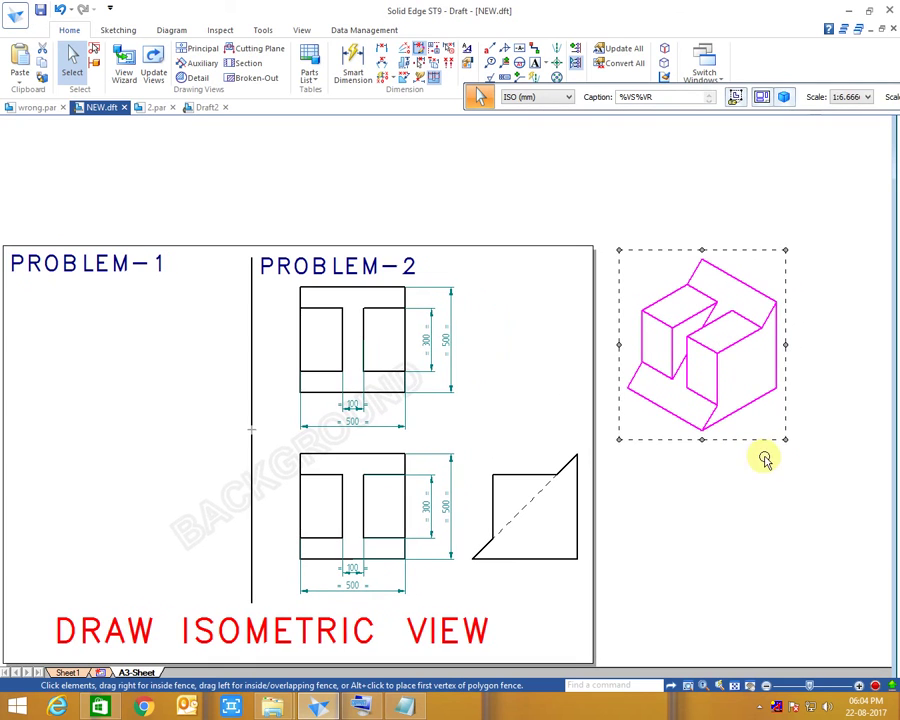
click(722, 444)
click(40, 107)
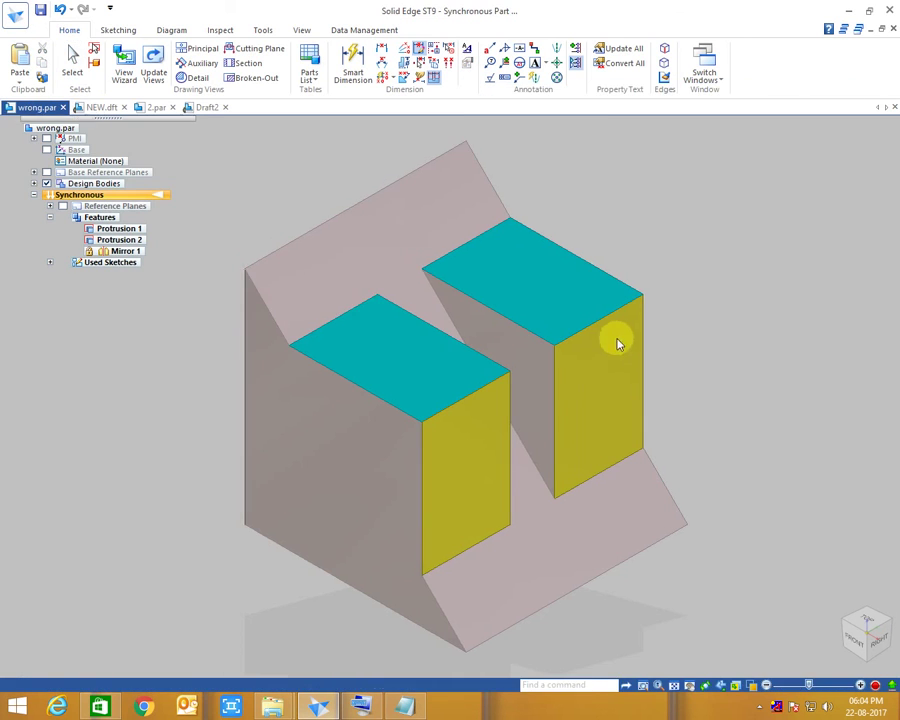
Orbit wrong.par and snap it to a straight top view, then go back to Draft2.
middle_drag(740, 425, 627, 420)
click(852, 640)
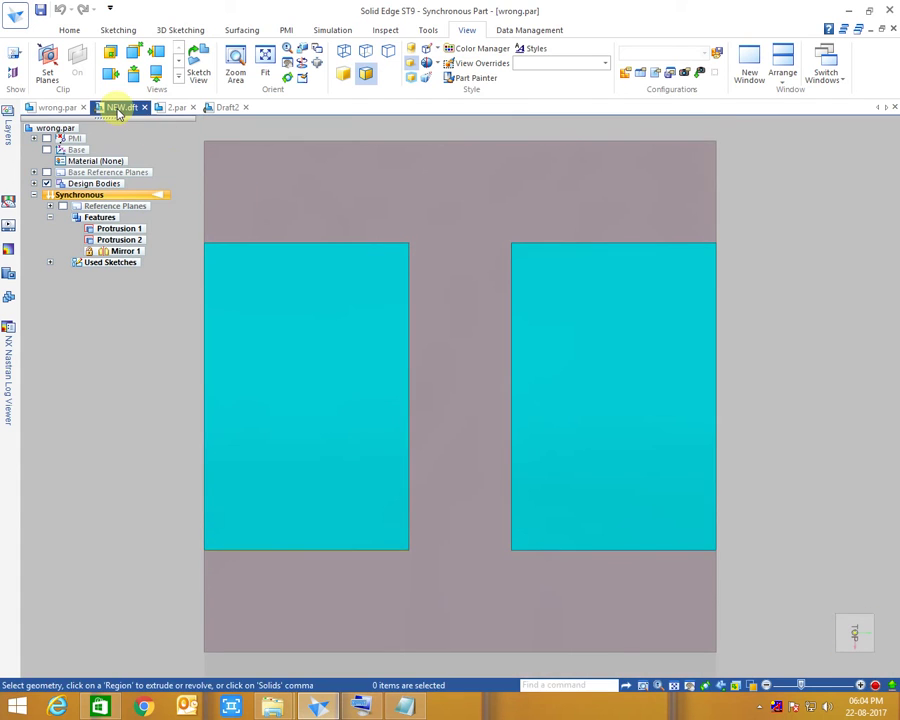
click(118, 109)
click(195, 107)
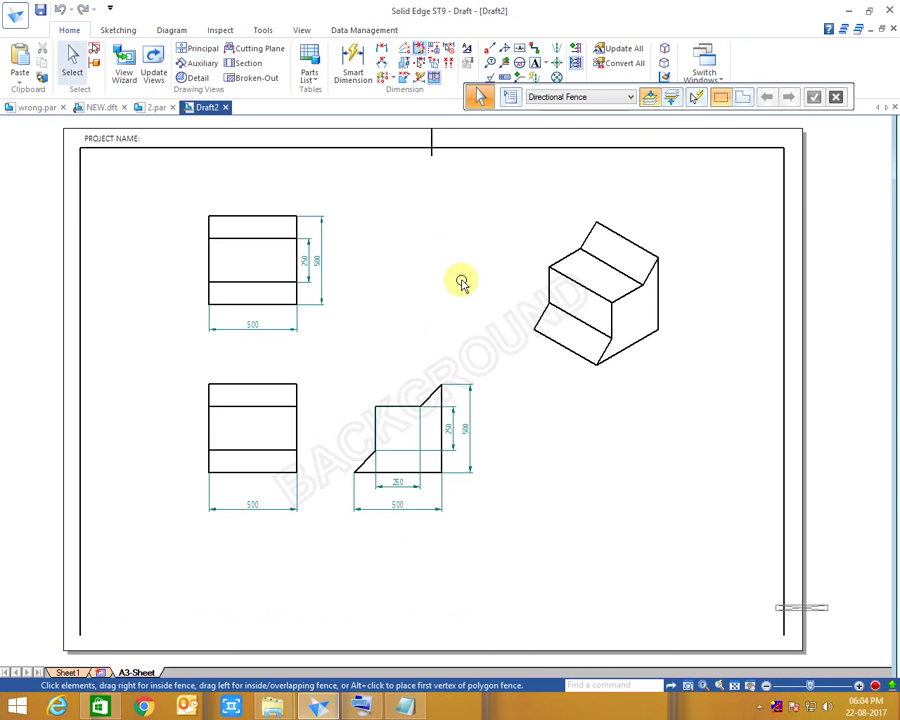
Append 'FIND MORE SOLUTION BY YOURSELF' and 'THNKSSS' on new lines in the Notepad note.
click(400, 708)
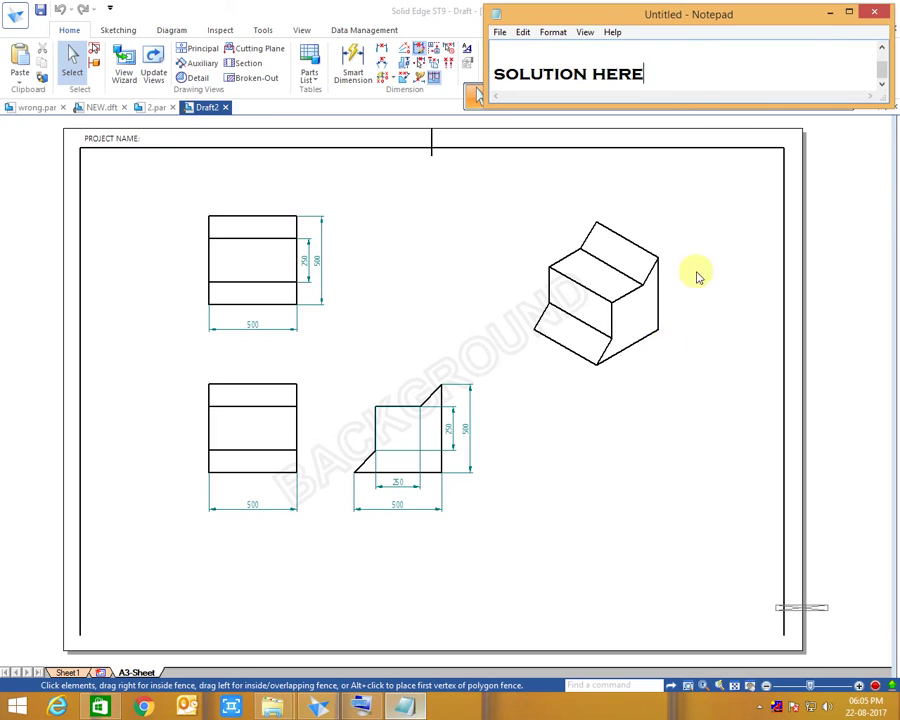
click(685, 82)
key(Return)
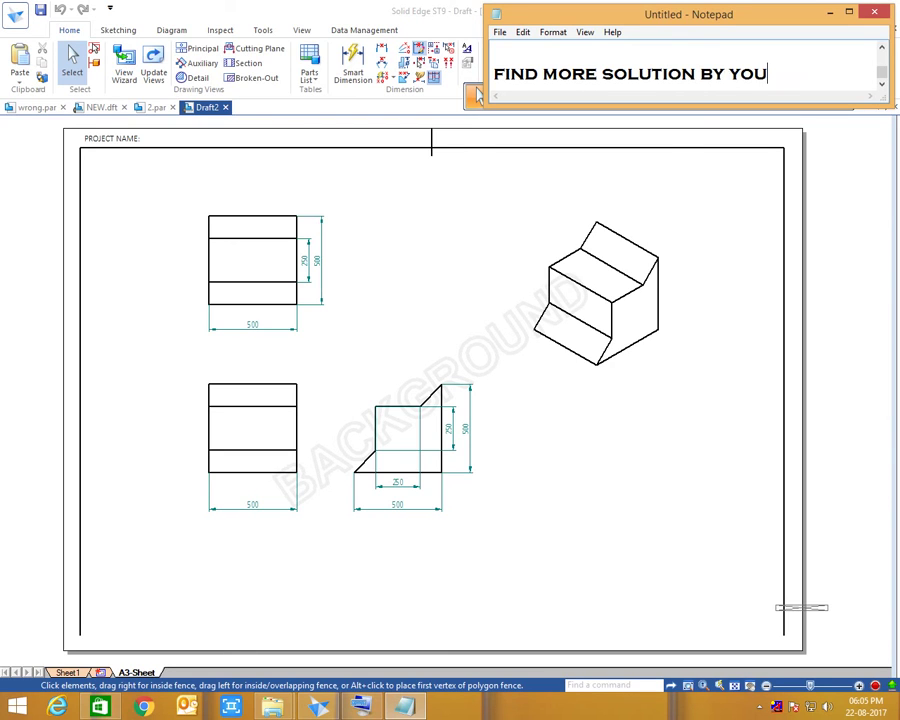
key(Return)
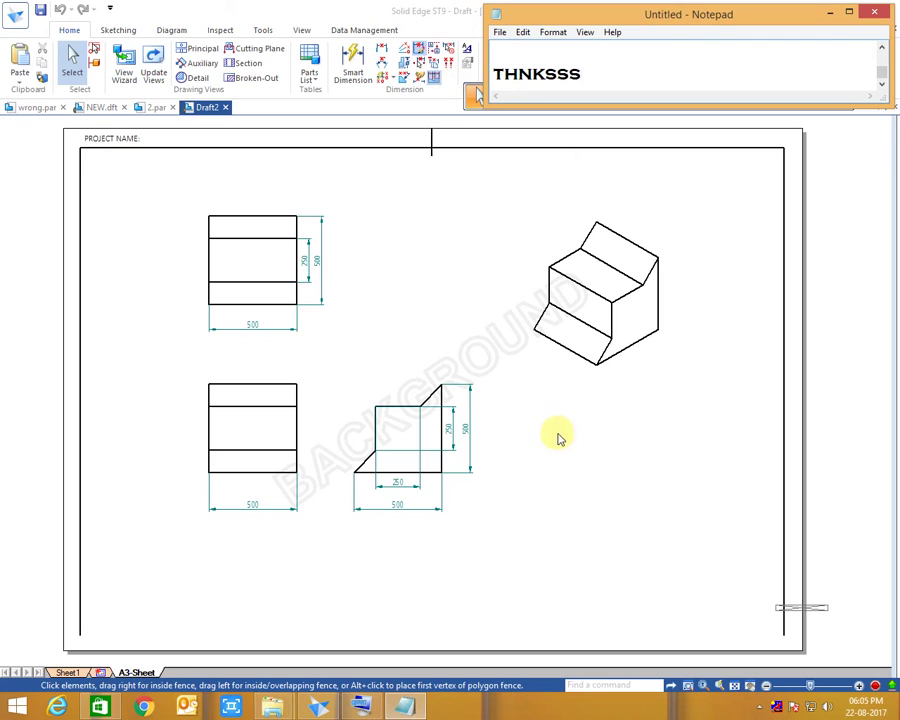
click(760, 707)
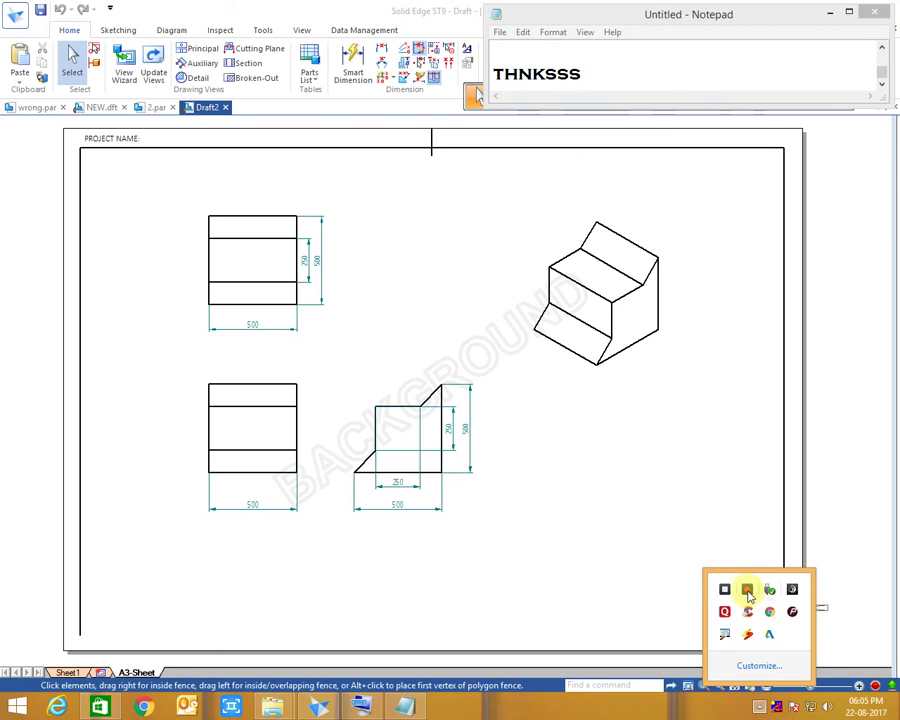